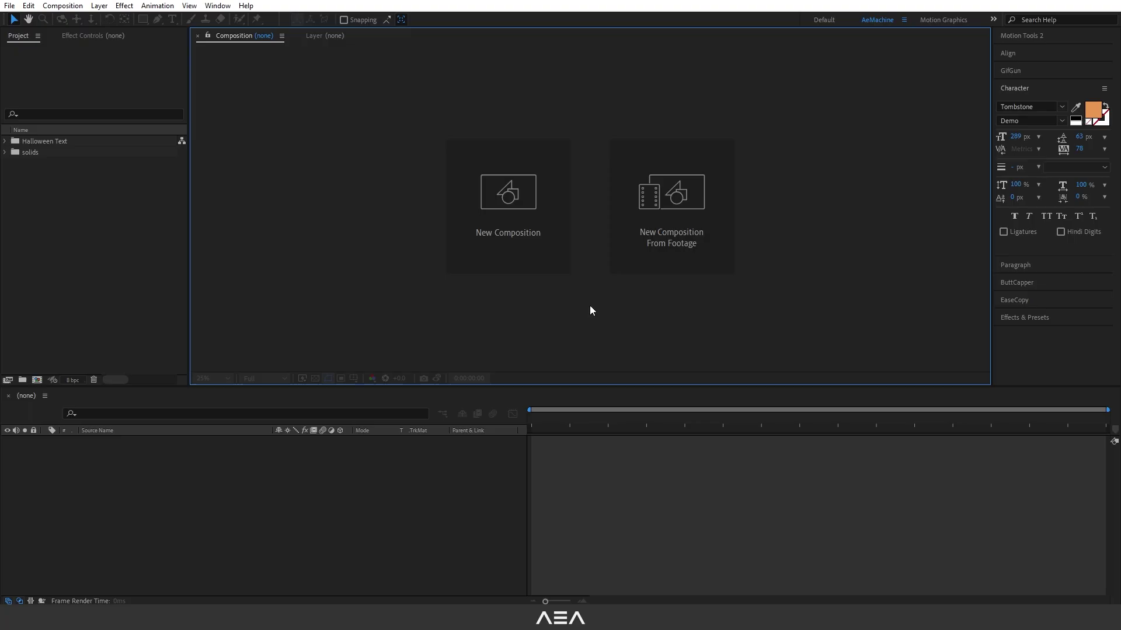
Step: Create a 1920×1080, 24 fps, 10-second composition named 'Driping Halloween Text Animation'
click(552, 246)
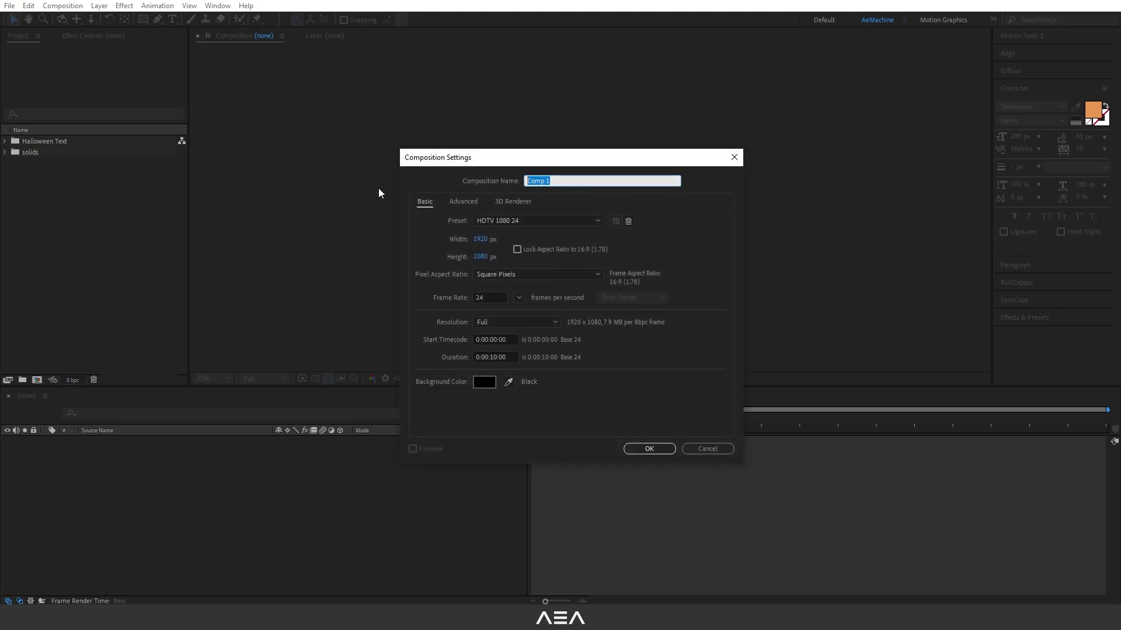
text(Driping Halloween Text Animation)
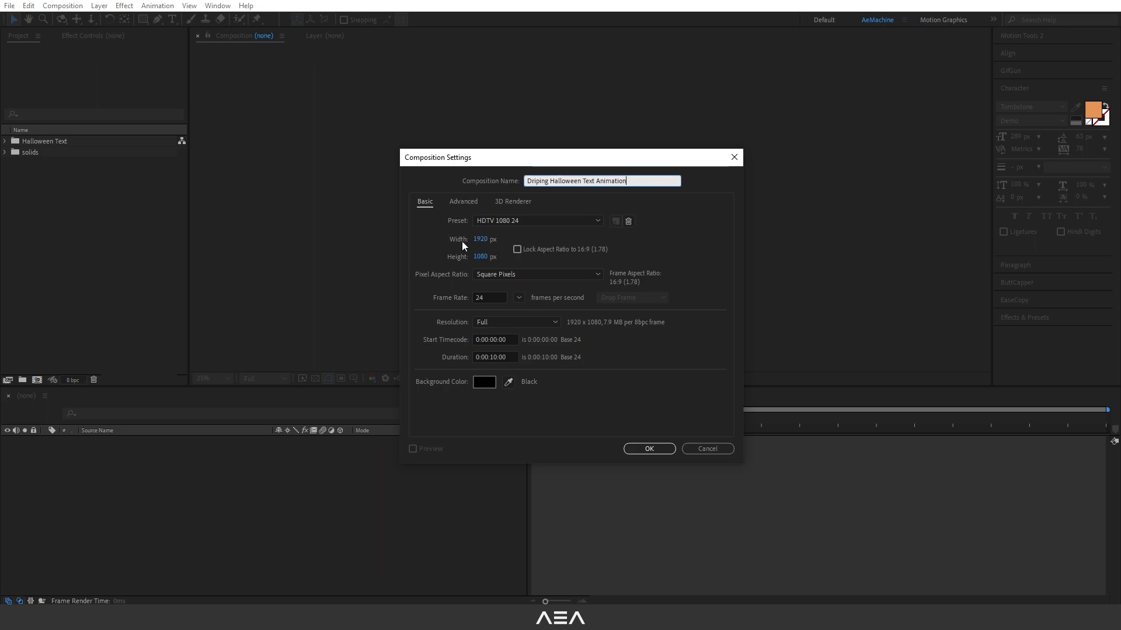
click(459, 241)
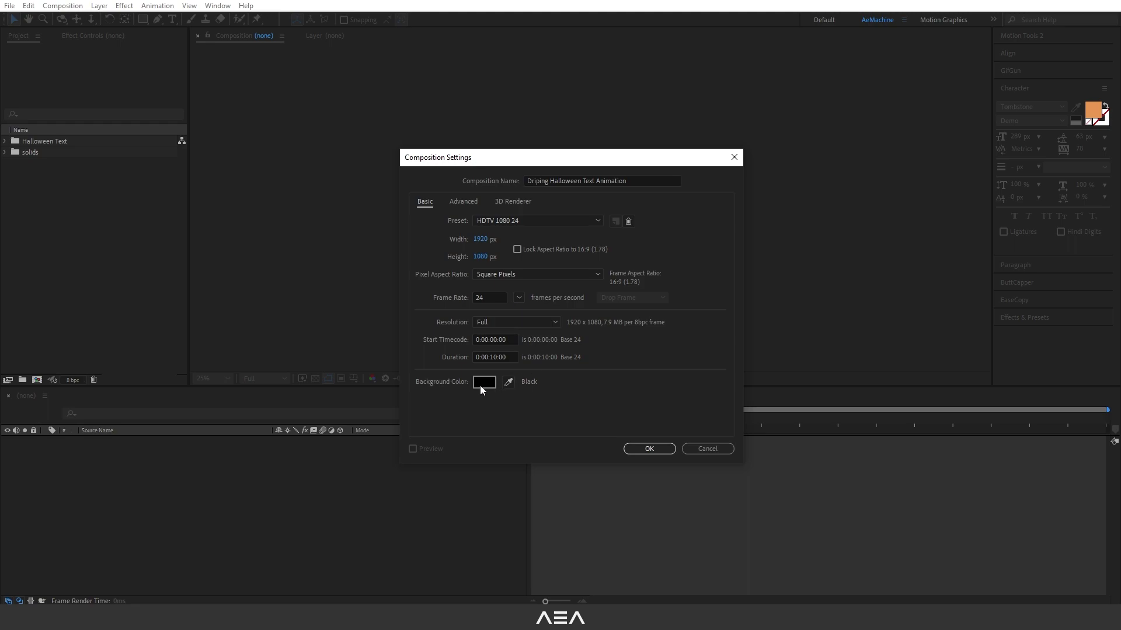
click(653, 448)
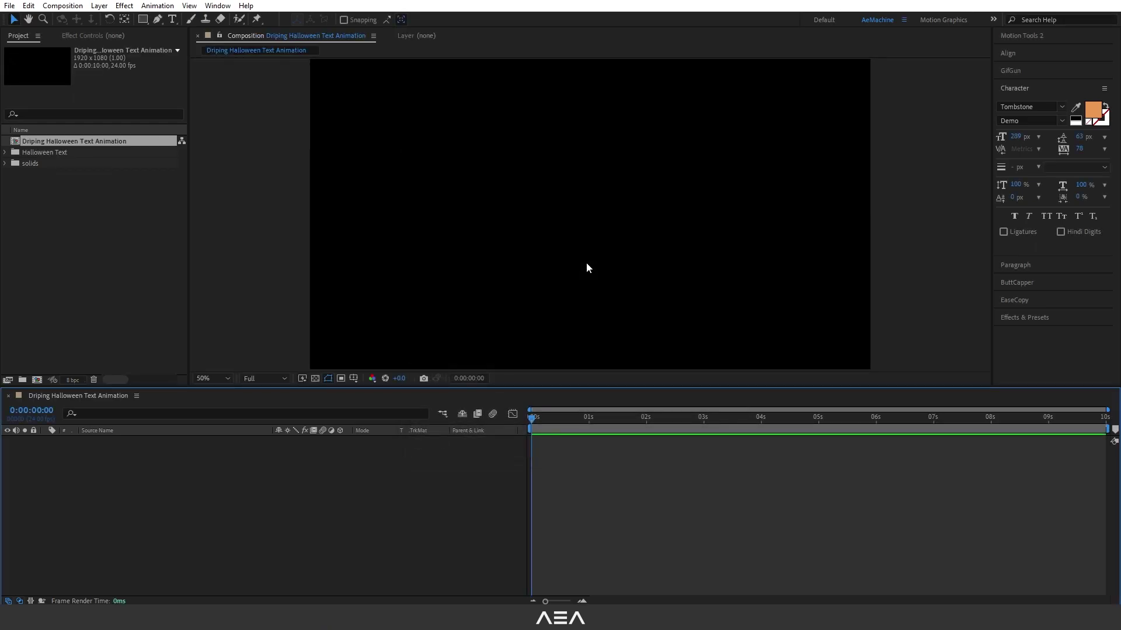
Step: Add a HALLOWEEN text layer with orange EB9853 fill in Tombstone font
click(172, 19)
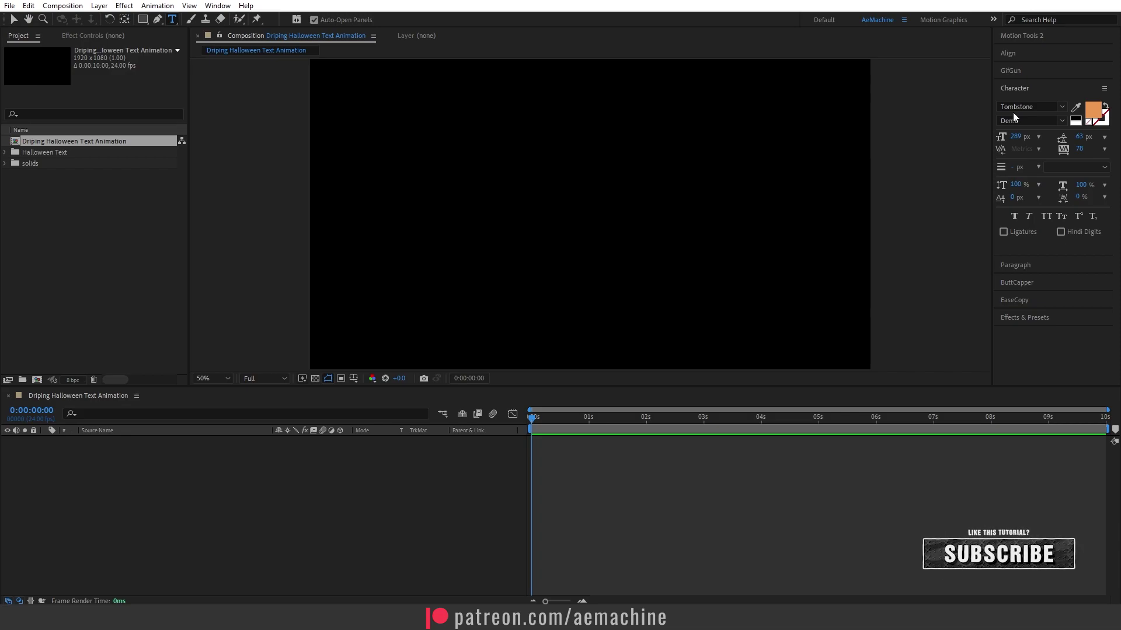
click(1097, 111)
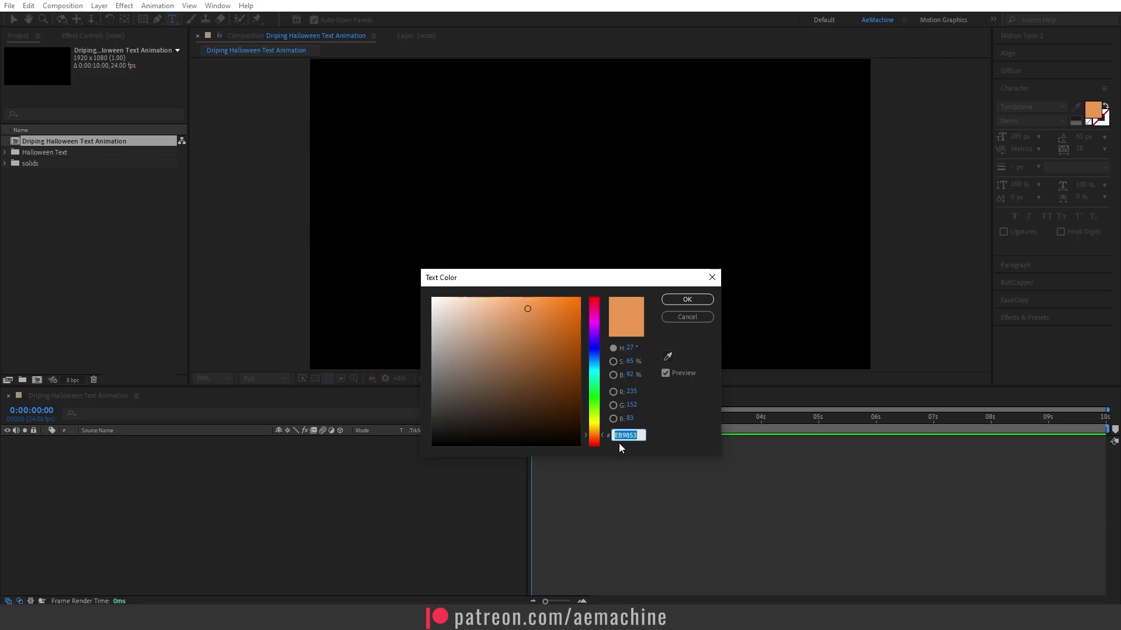
click(686, 300)
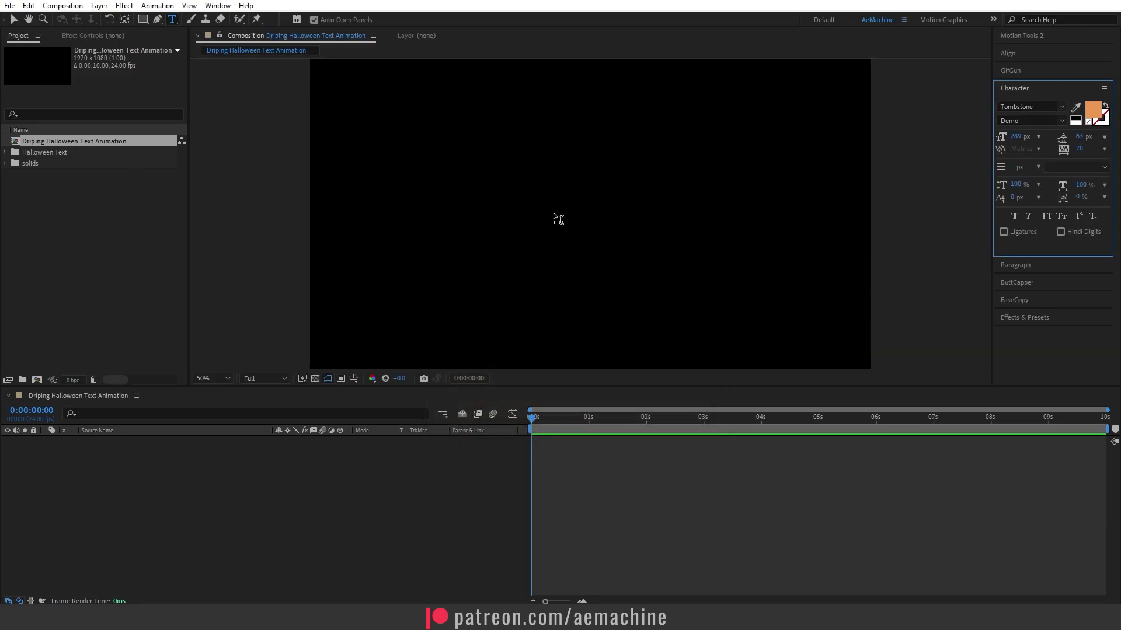
click(409, 226)
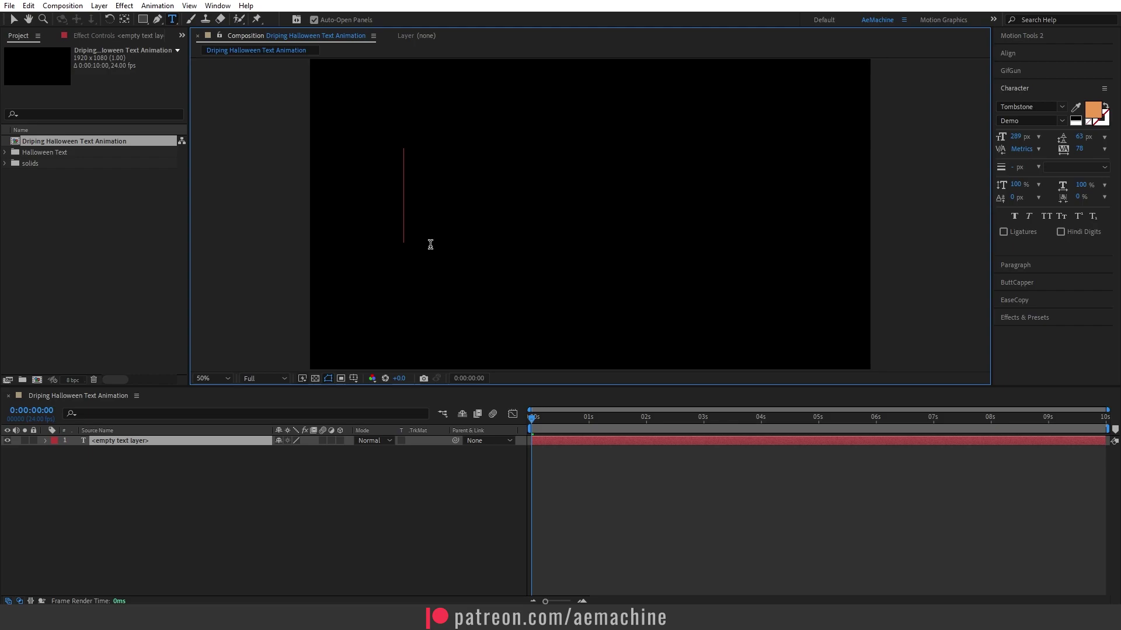
text(HALLOWEEN)
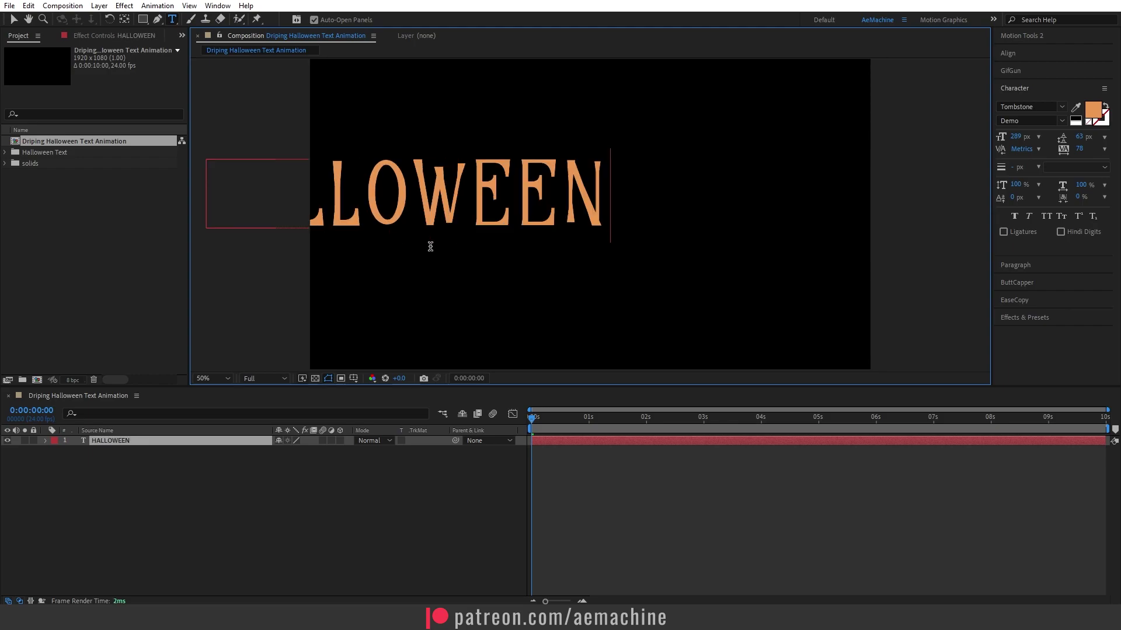
click(13, 20)
Step: Center the text's anchor point and align the layer horizontally and vertically in the frame
key(ctrl+alt+Home)
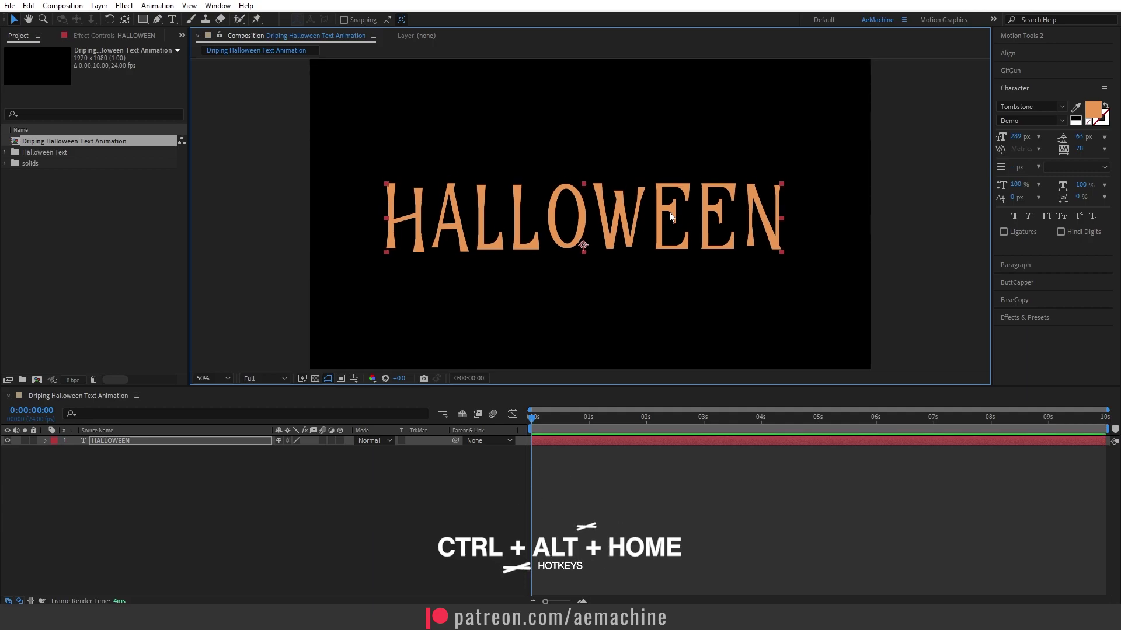
key(ctrl+alt+Home)
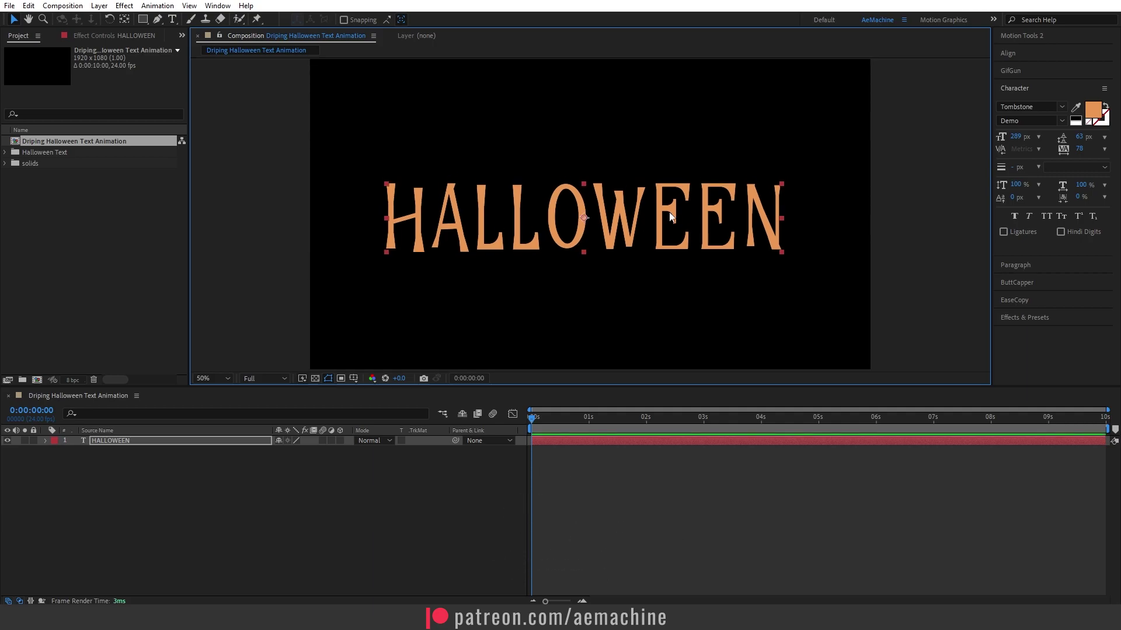
click(1008, 53)
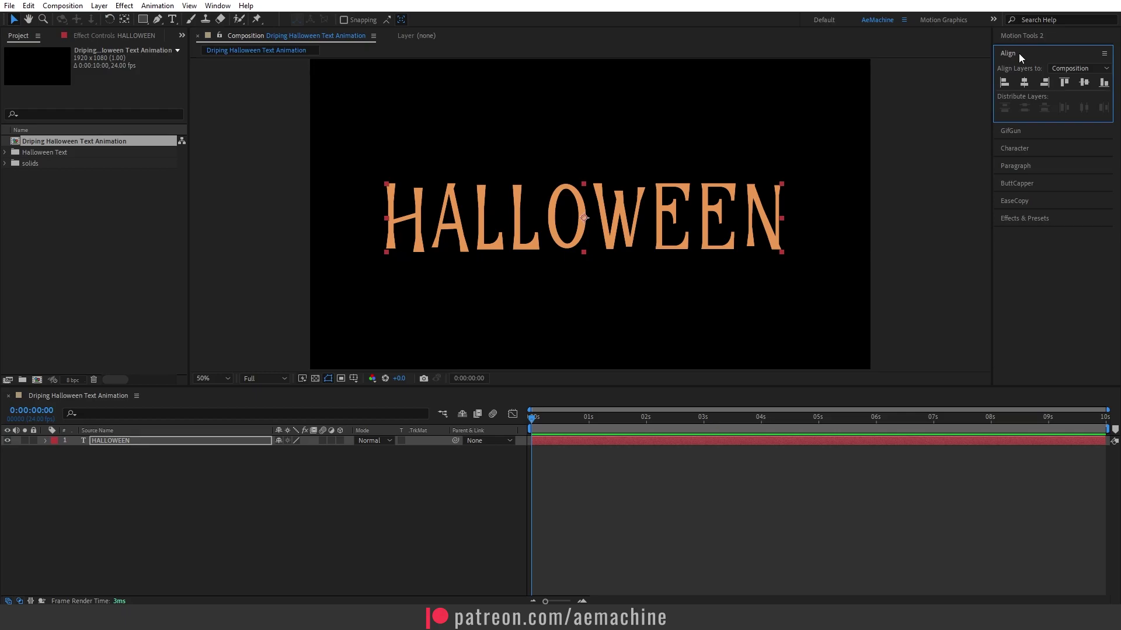
click(217, 5)
click(220, 7)
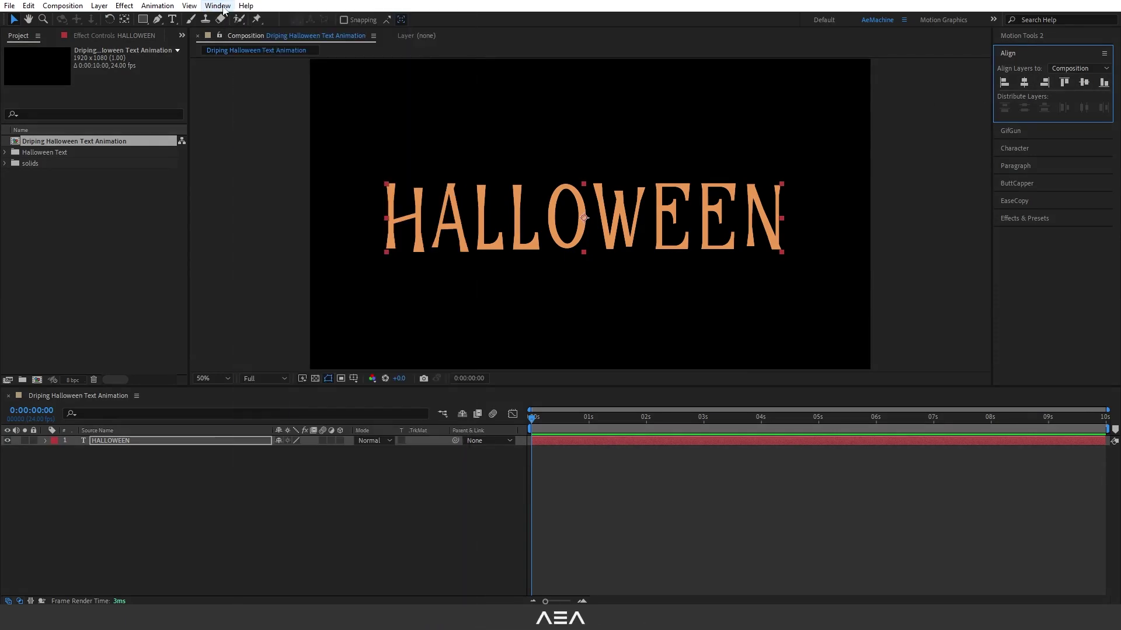
click(1025, 83)
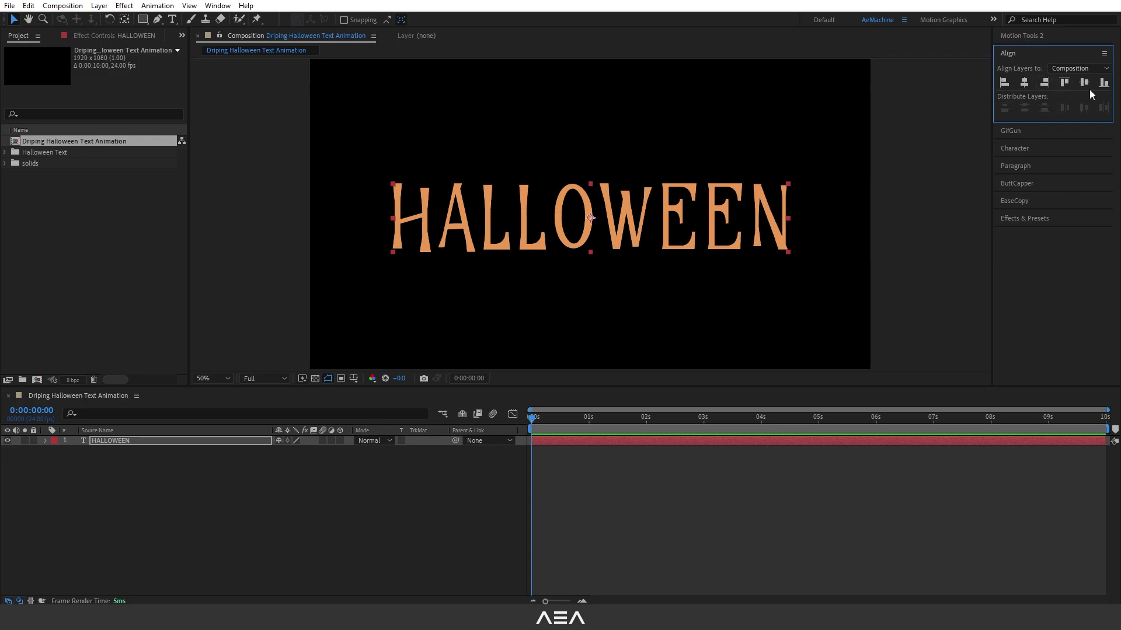
click(1085, 86)
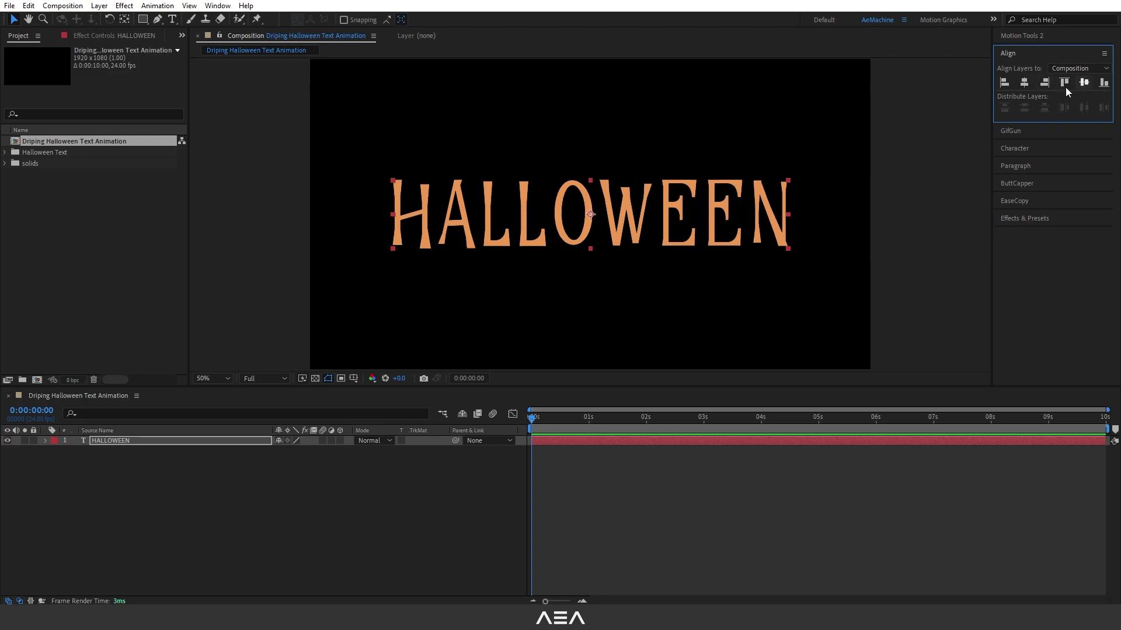
Step: Apply the Liquify effect to the HALLOWEEN layer via an Effects & Presets search for 'liqu'
click(119, 442)
click(218, 6)
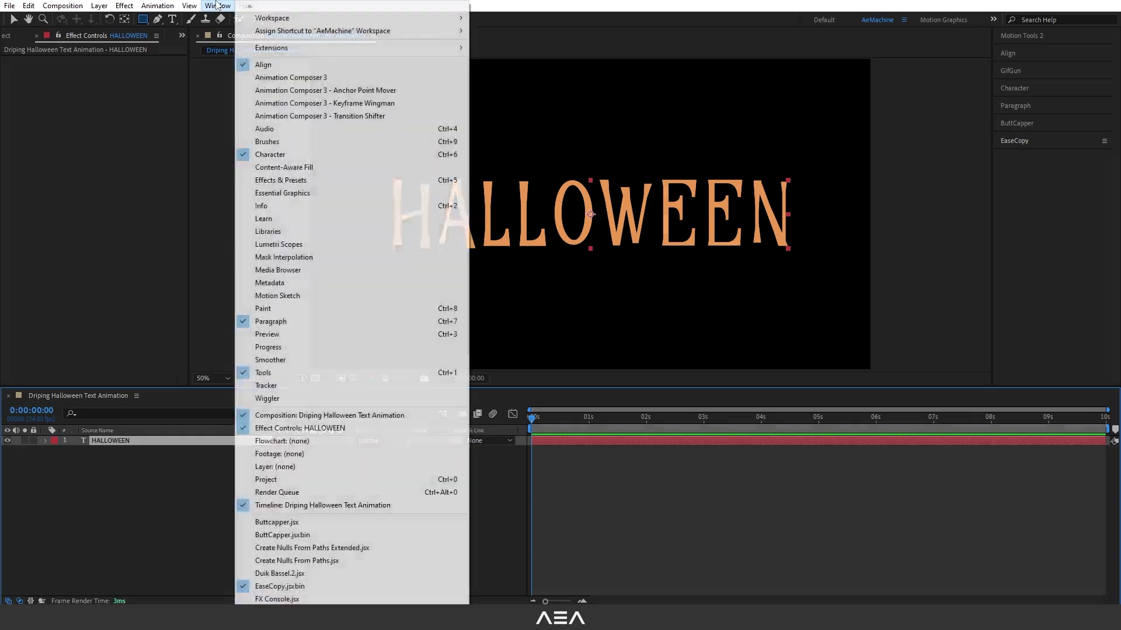
click(284, 182)
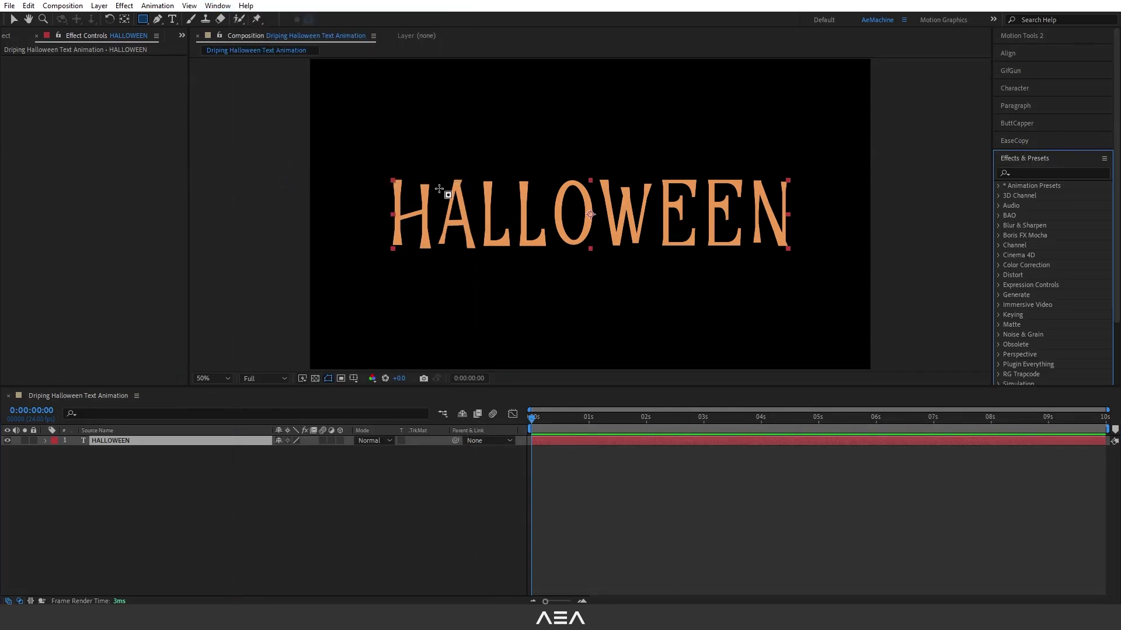
click(1048, 173)
text(liqu)
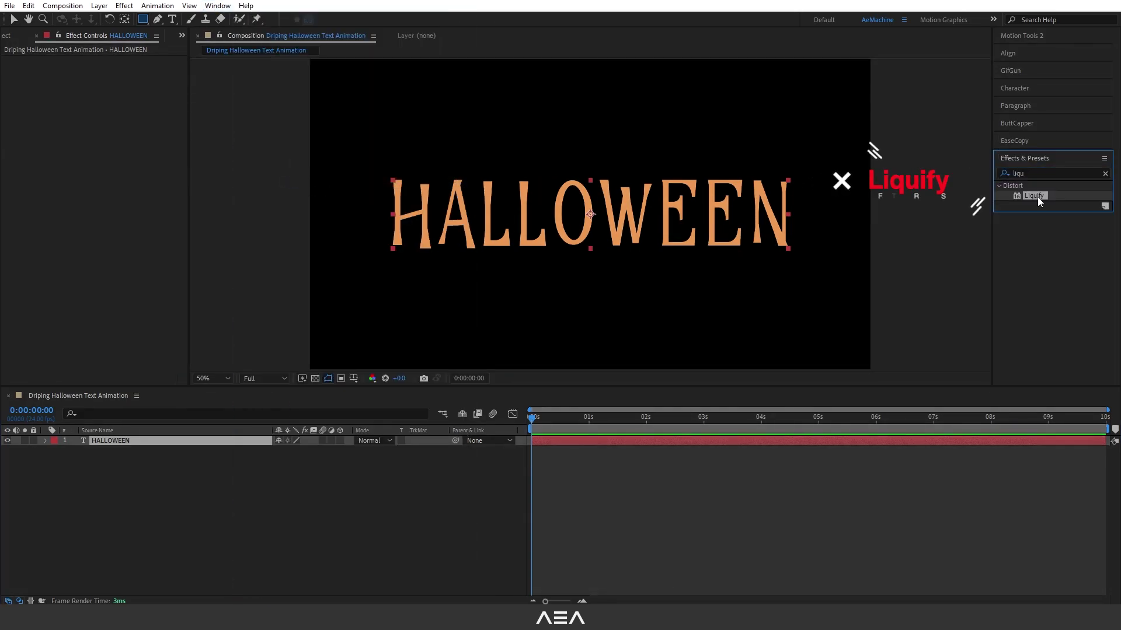
double_click(1038, 198)
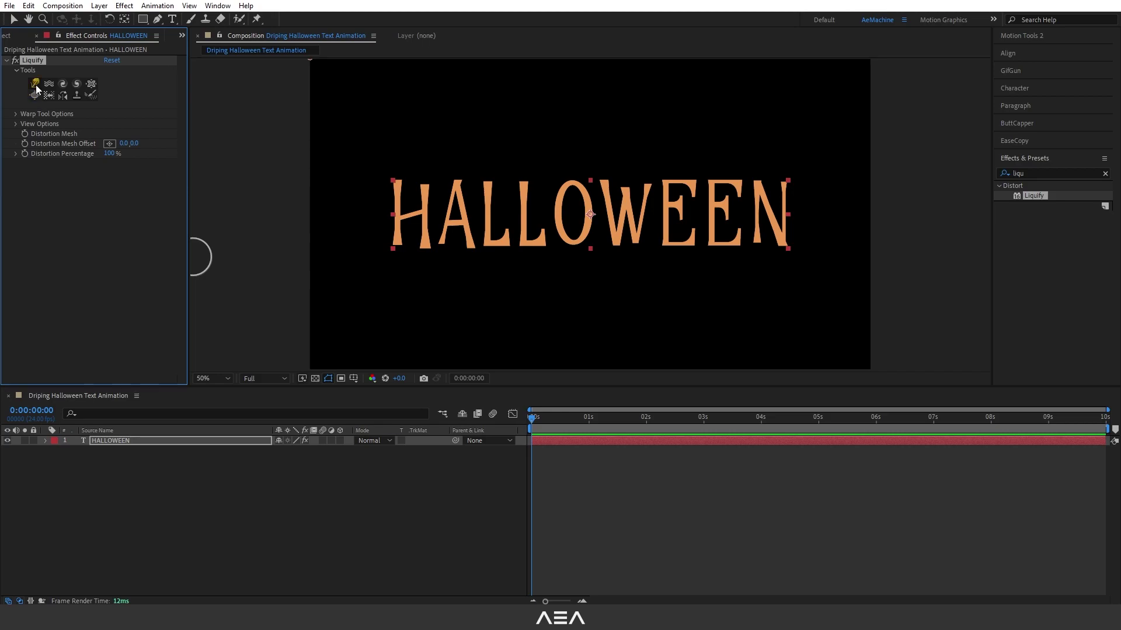
Step: Set the Liquify warp brush to Brush Pressure 100 and Brush Size 30
click(16, 114)
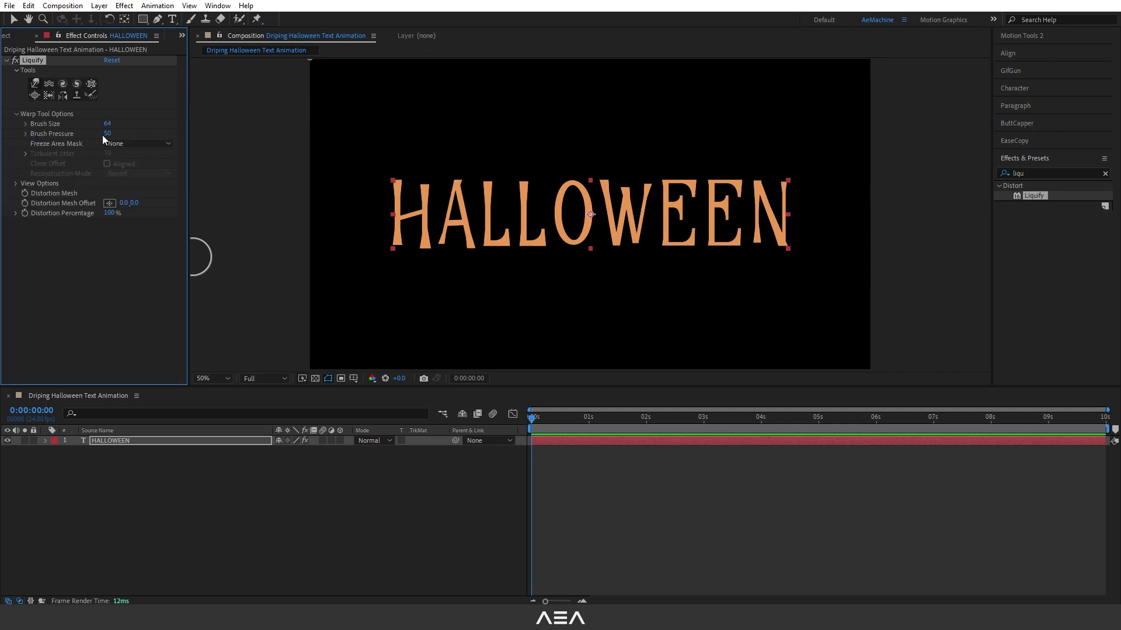
click(130, 139)
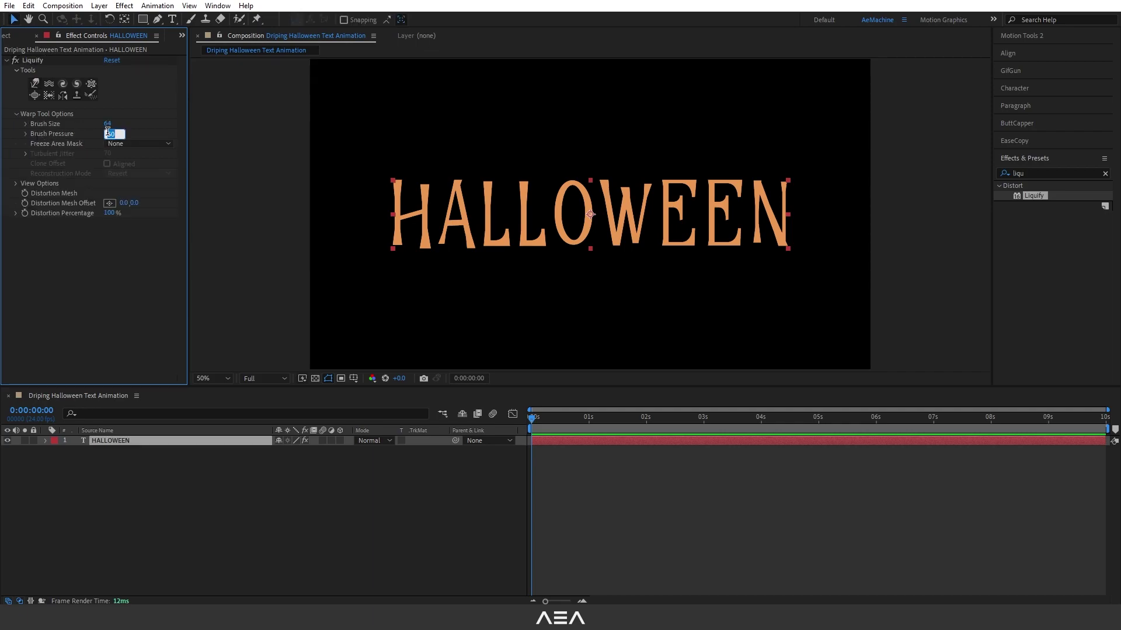
click(148, 127)
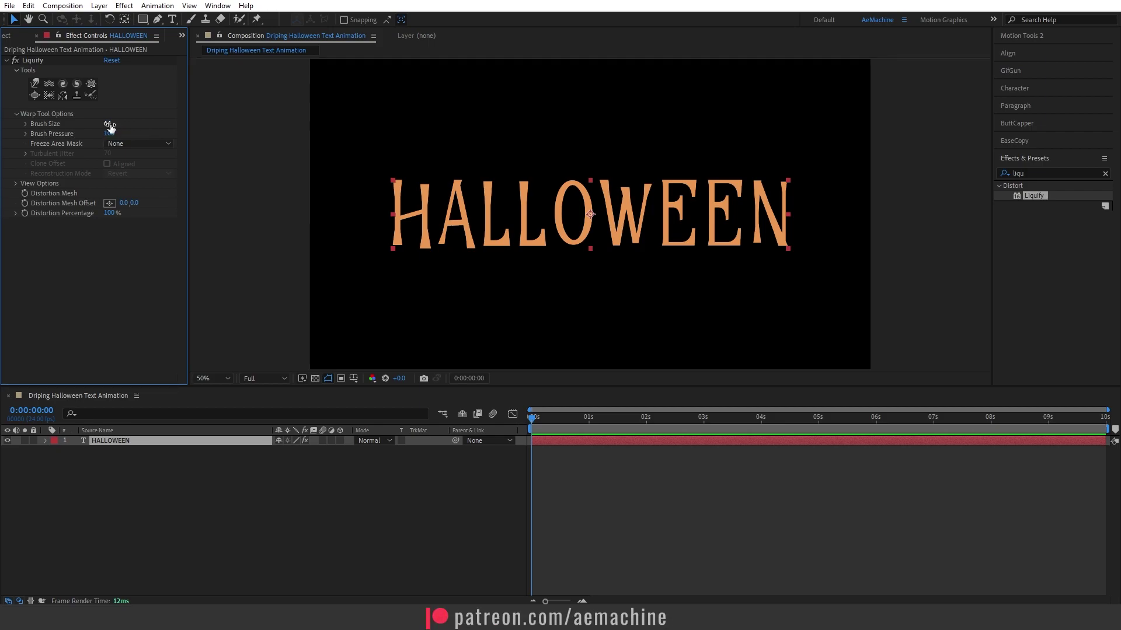
drag(110, 125, 126, 126)
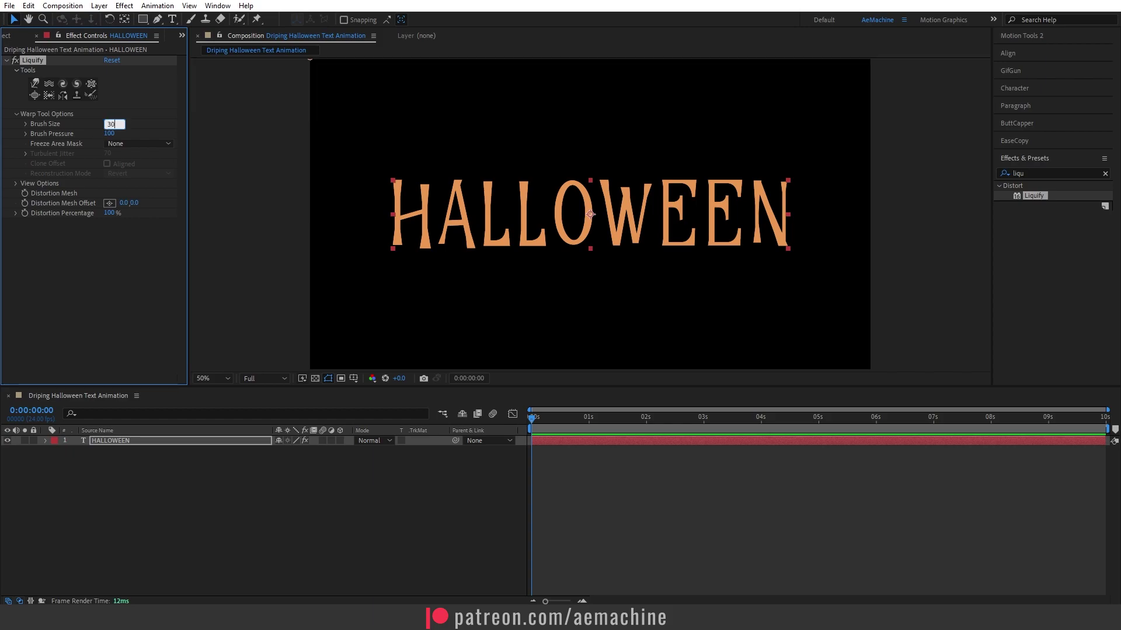
key(Return)
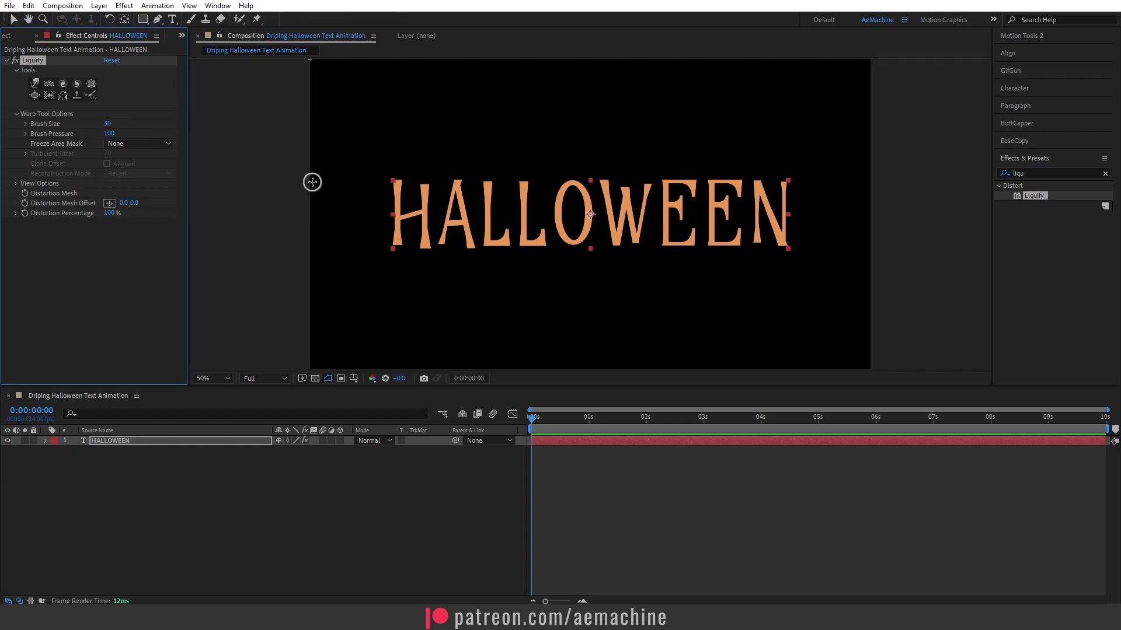
drag(108, 126, 112, 124)
click(148, 124)
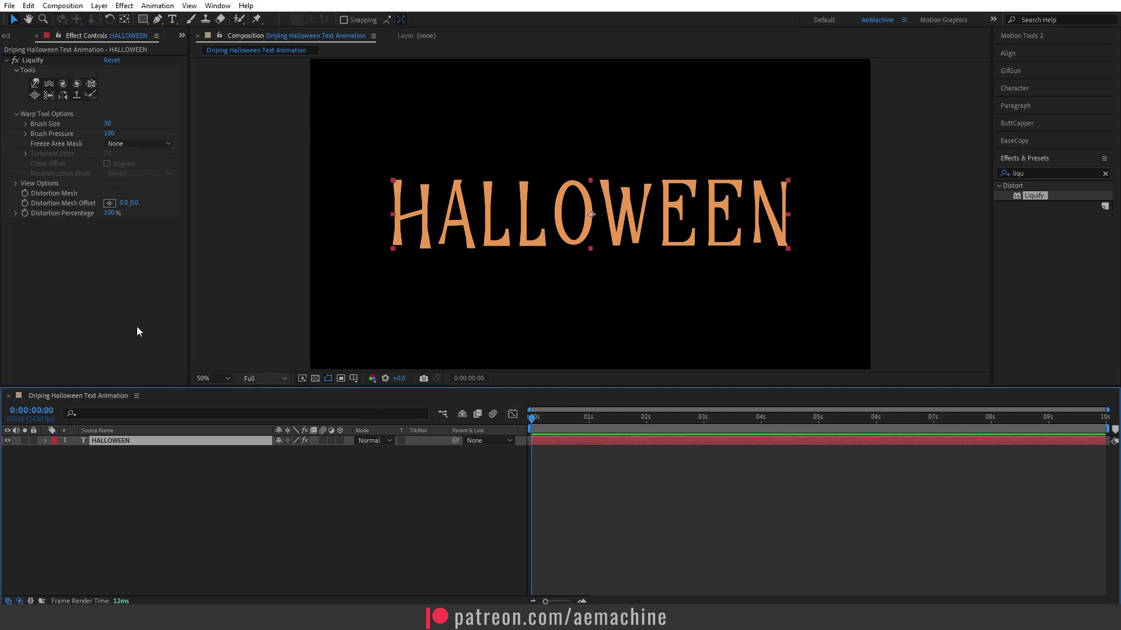
Step: Keyframe Distortion Percentage from 0% at the start to 100% at 6 seconds, ending the work area there
click(24, 213)
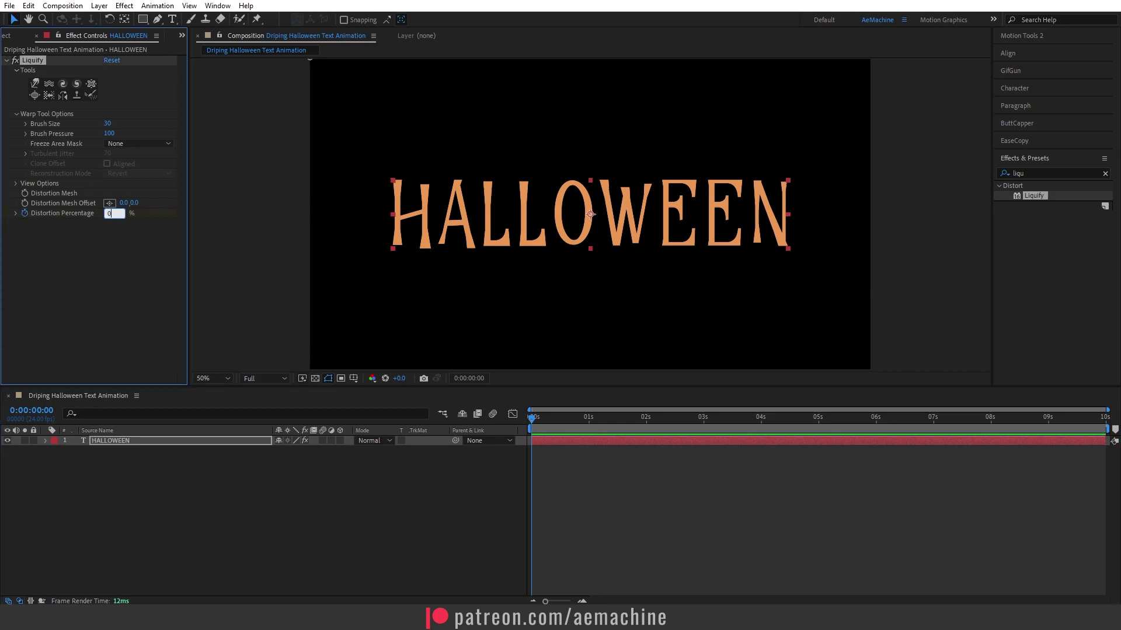
key(Return)
drag(616, 421, 876, 441)
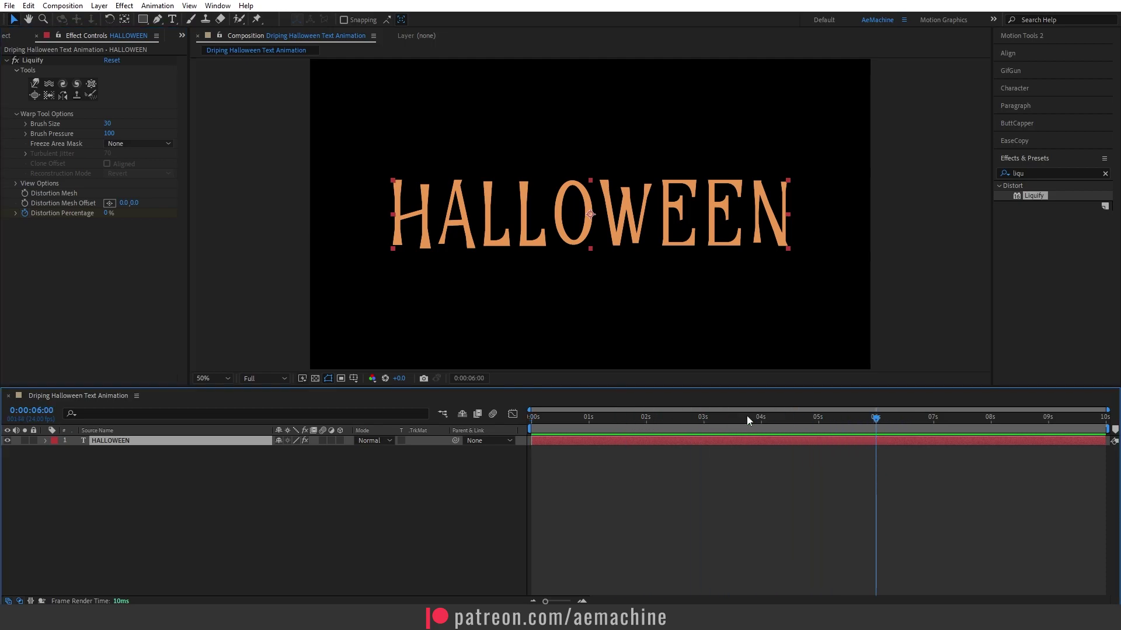
drag(105, 214, 176, 220)
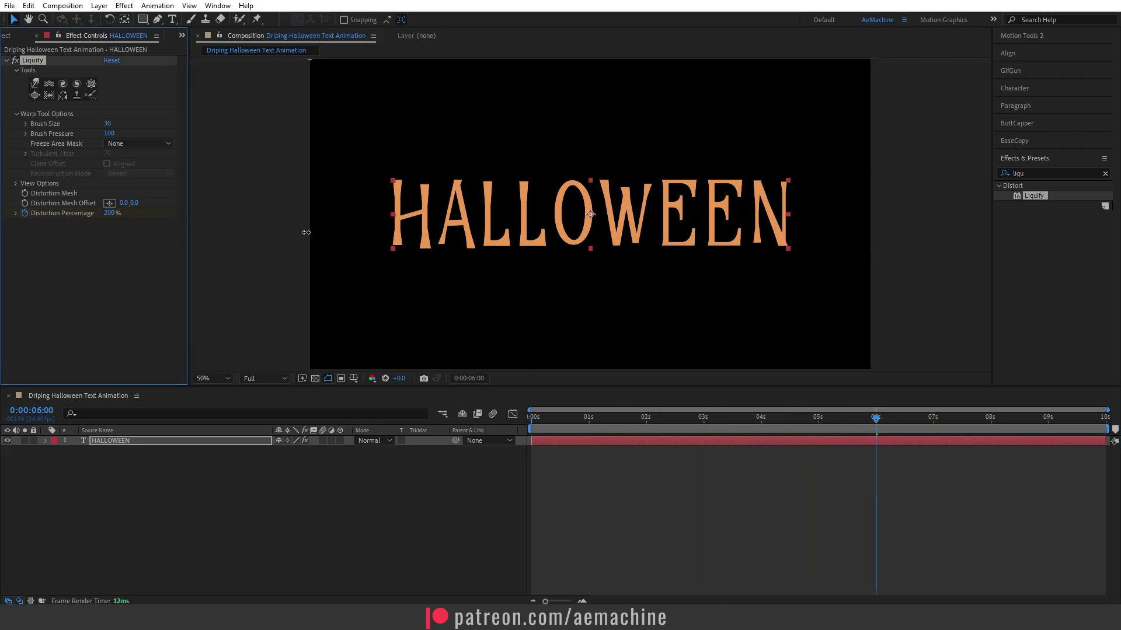
click(108, 213)
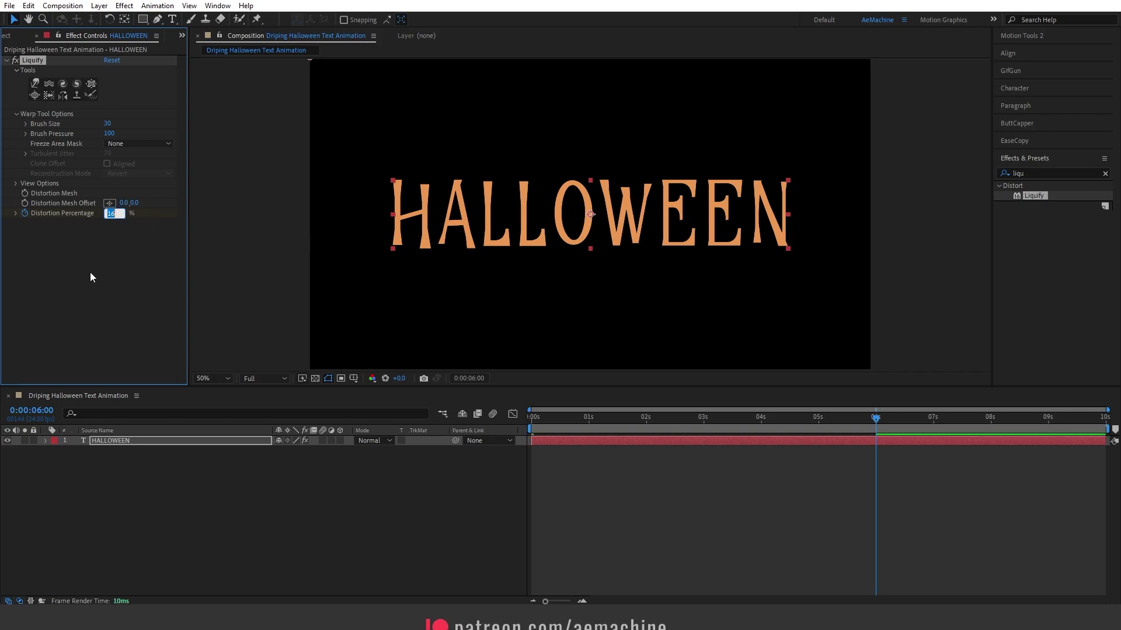
text(100)
click(92, 282)
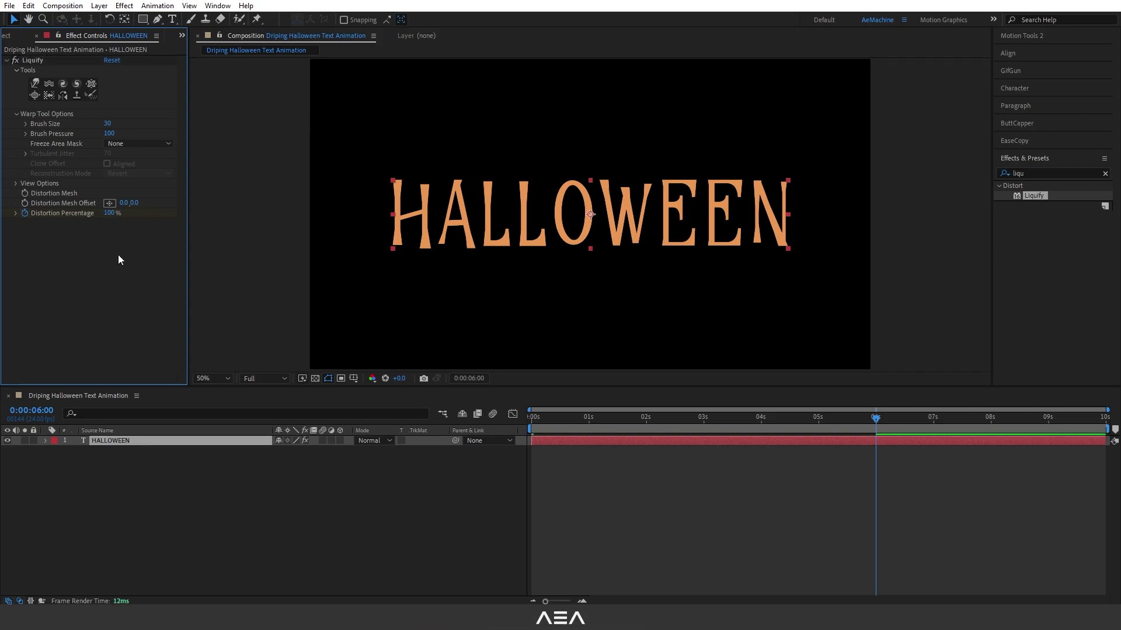
key(n)
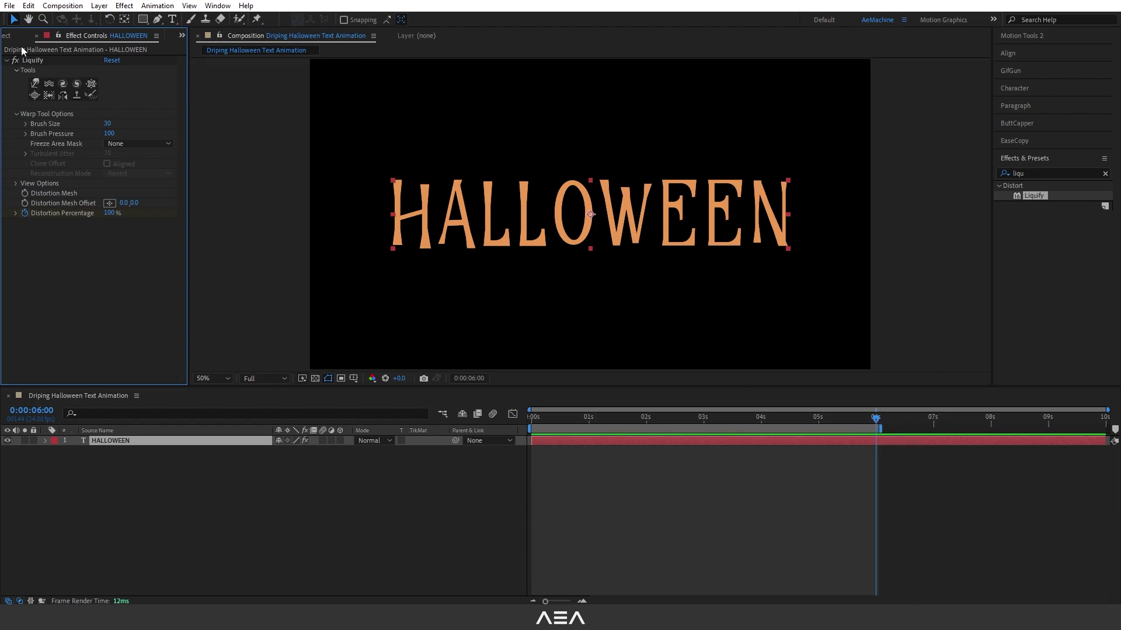
Step: With Liquify's warp brush, pull drips down from the H, A, L and O strokes
click(39, 60)
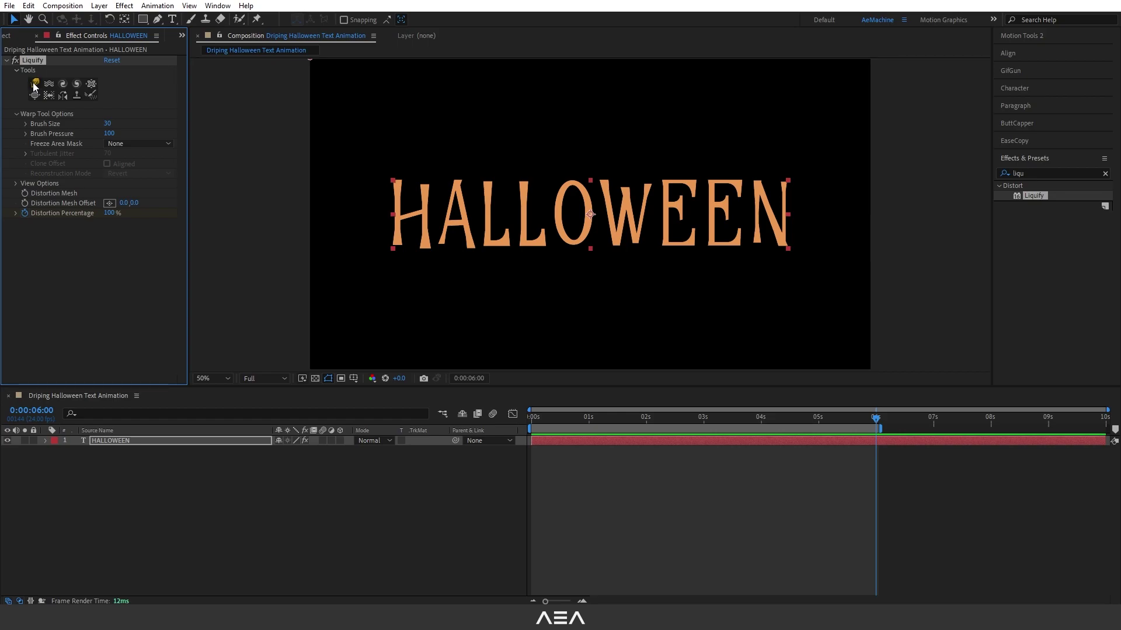
click(34, 82)
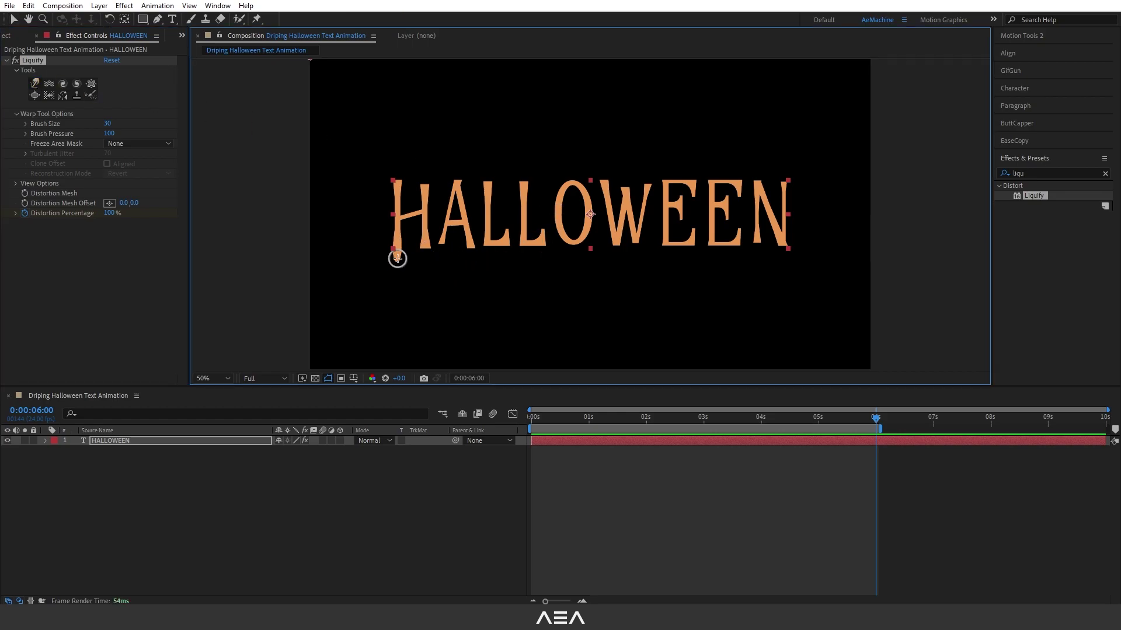
drag(397, 259, 395, 334)
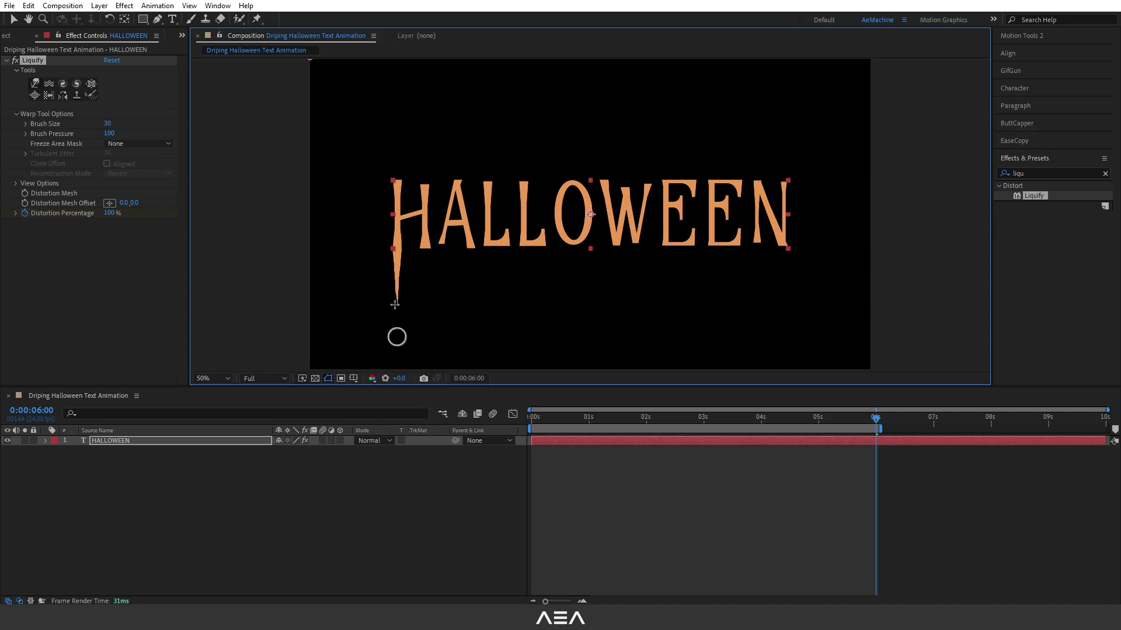
drag(423, 246, 421, 310)
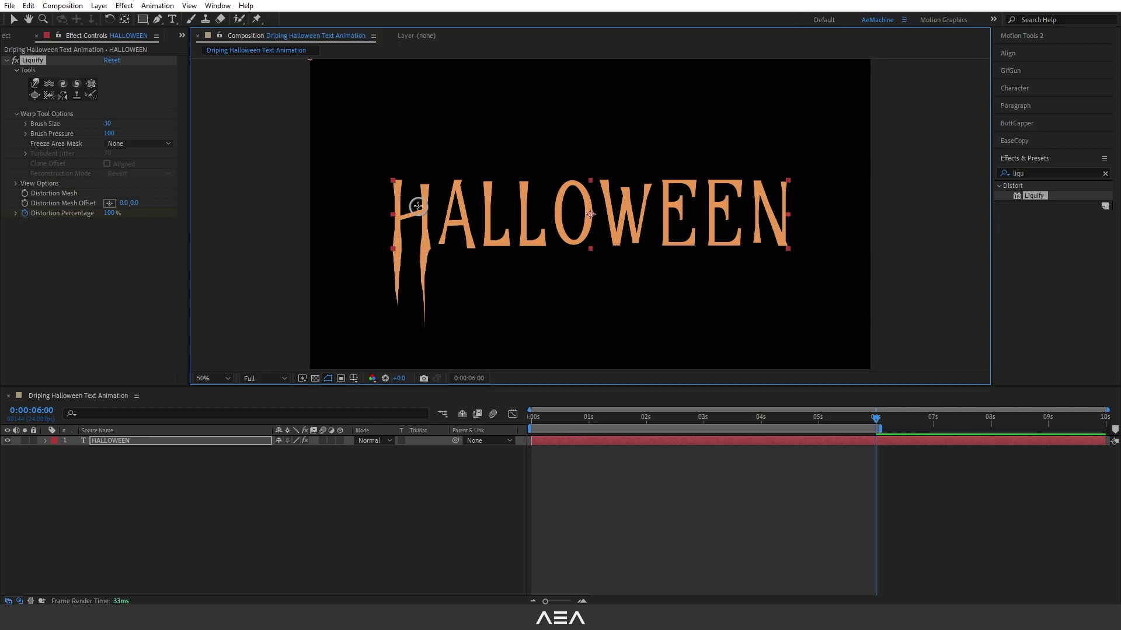
mouse_move(442, 241)
mouse_down()
mouse_move(440, 276)
mouse_move(458, 258)
mouse_move(487, 275)
mouse_move(507, 265)
mouse_move(506, 321)
mouse_up()
mouse_move(523, 244)
mouse_down()
mouse_move(522, 287)
mouse_move(543, 279)
mouse_move(541, 333)
mouse_up()
drag(562, 253, 563, 293)
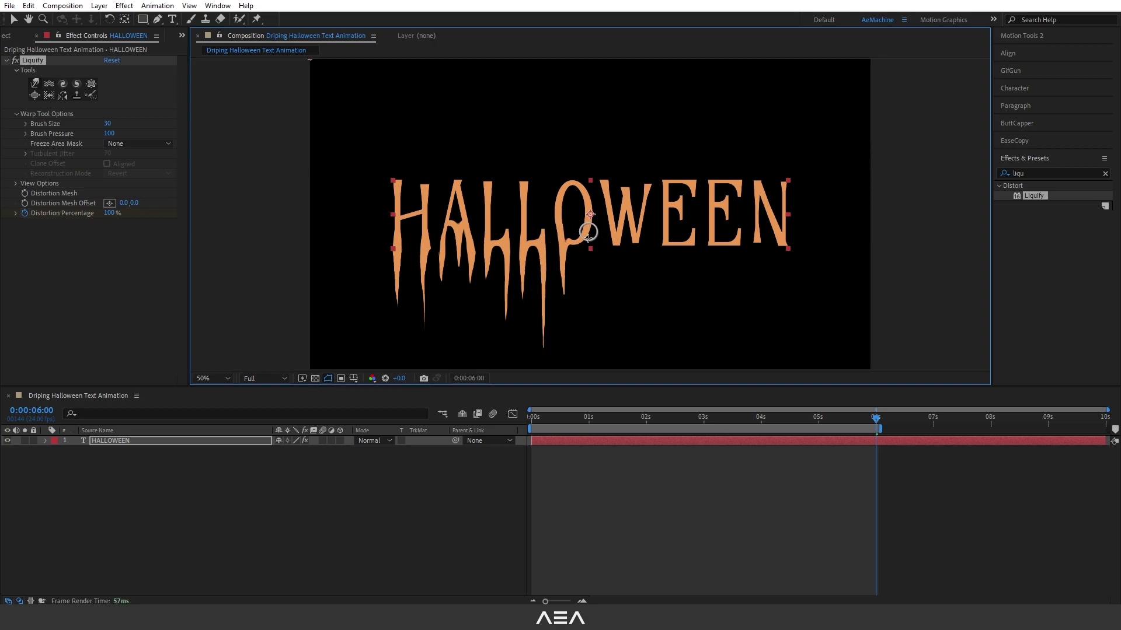
Step: Pull drips from the W, E and N strokes, touch up the L, and scrub to preview
mouse_move(587, 235)
mouse_down()
mouse_move(584, 276)
mouse_move(613, 242)
mouse_move(616, 284)
mouse_up()
drag(635, 242, 635, 288)
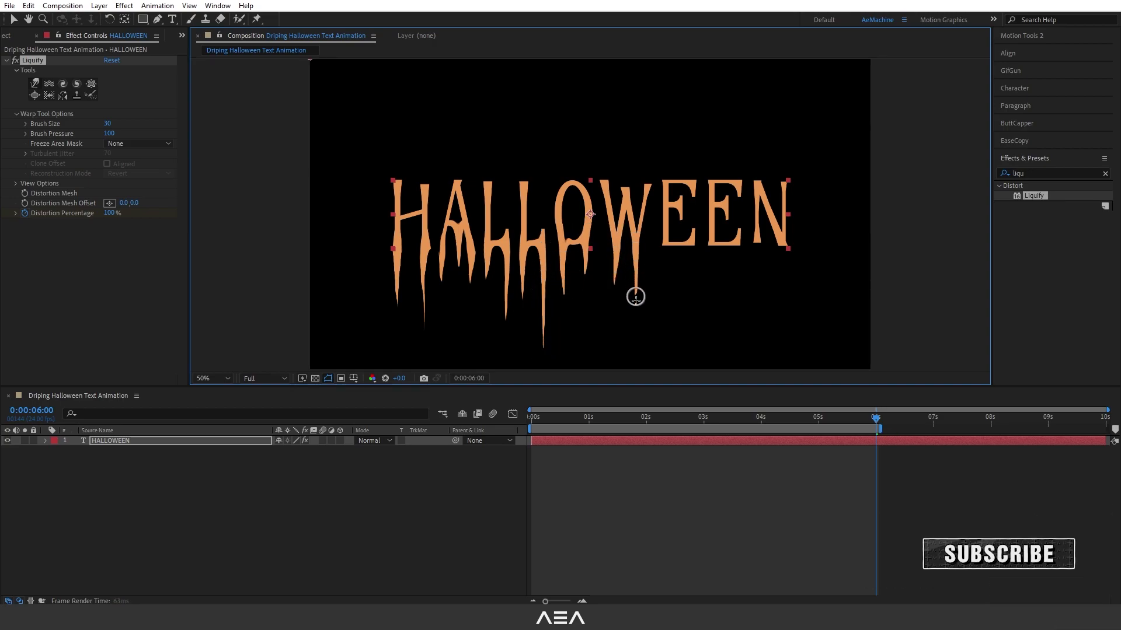
mouse_move(665, 243)
mouse_down()
mouse_move(664, 285)
mouse_move(683, 260)
mouse_move(691, 298)
mouse_up()
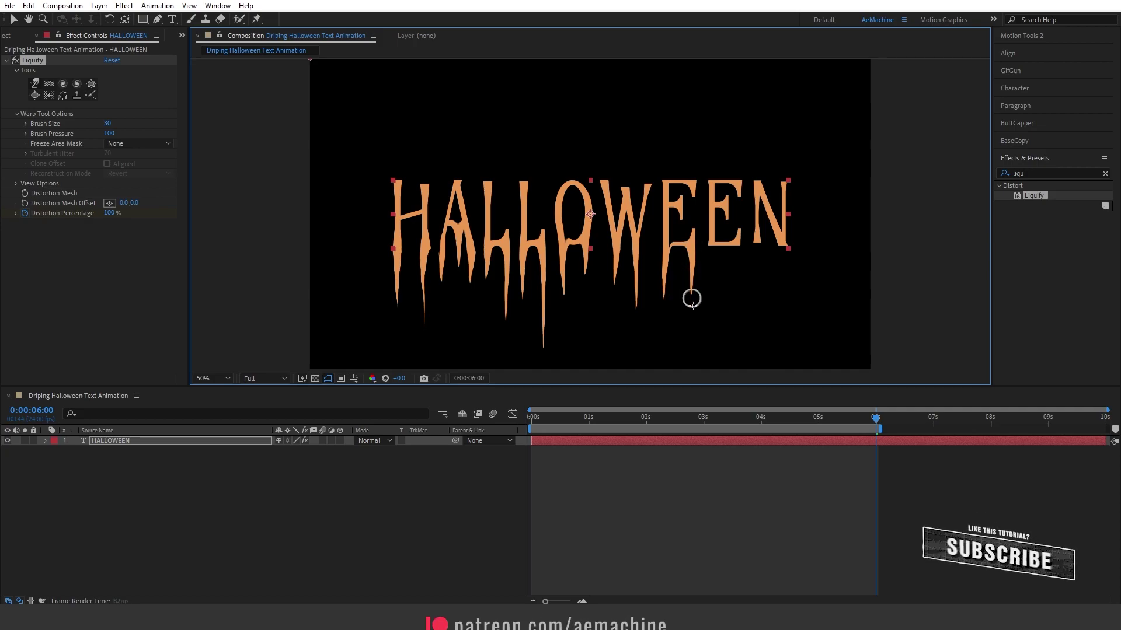
drag(712, 244, 712, 290)
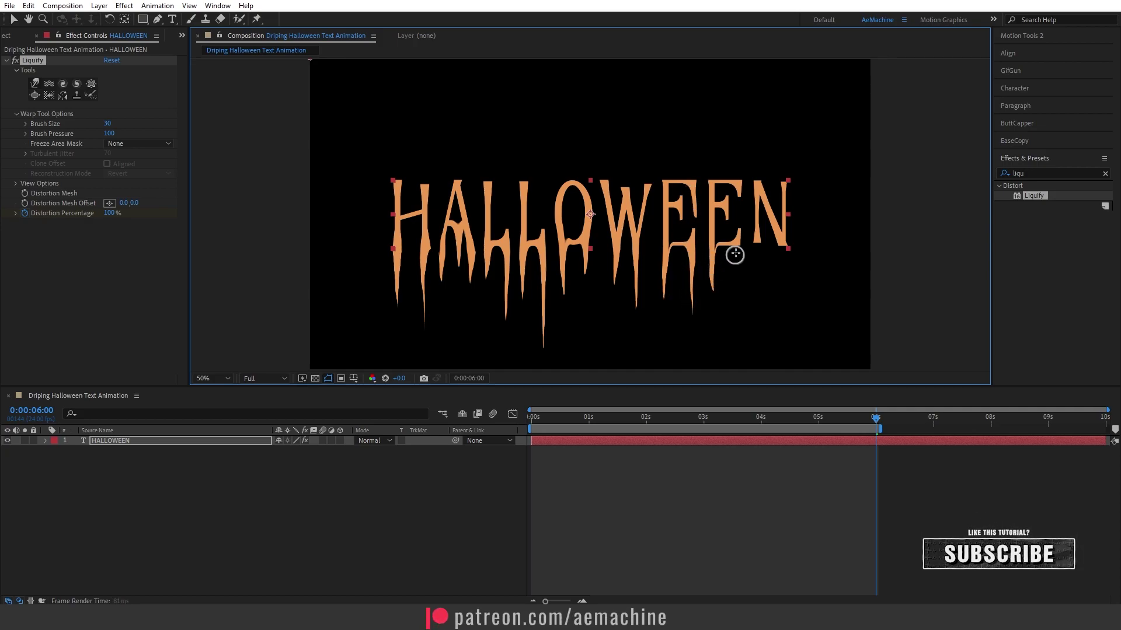
mouse_move(756, 243)
mouse_down()
mouse_move(758, 316)
mouse_move(781, 270)
mouse_move(779, 297)
mouse_up()
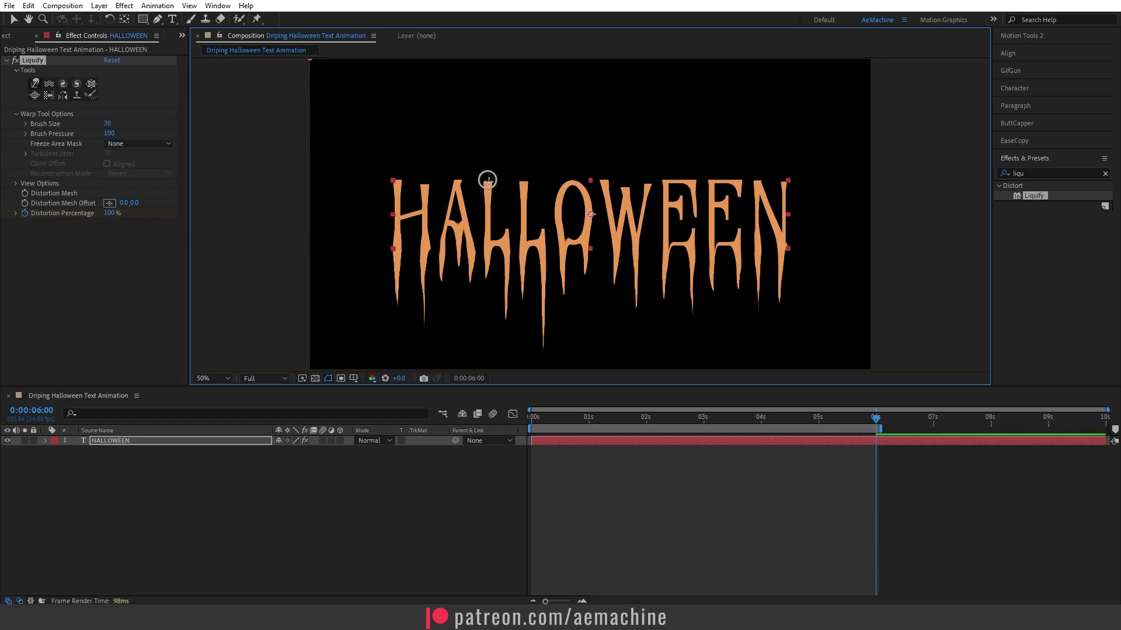
mouse_move(485, 178)
mouse_down()
mouse_move(534, 174)
mouse_move(524, 186)
mouse_move(571, 181)
mouse_up()
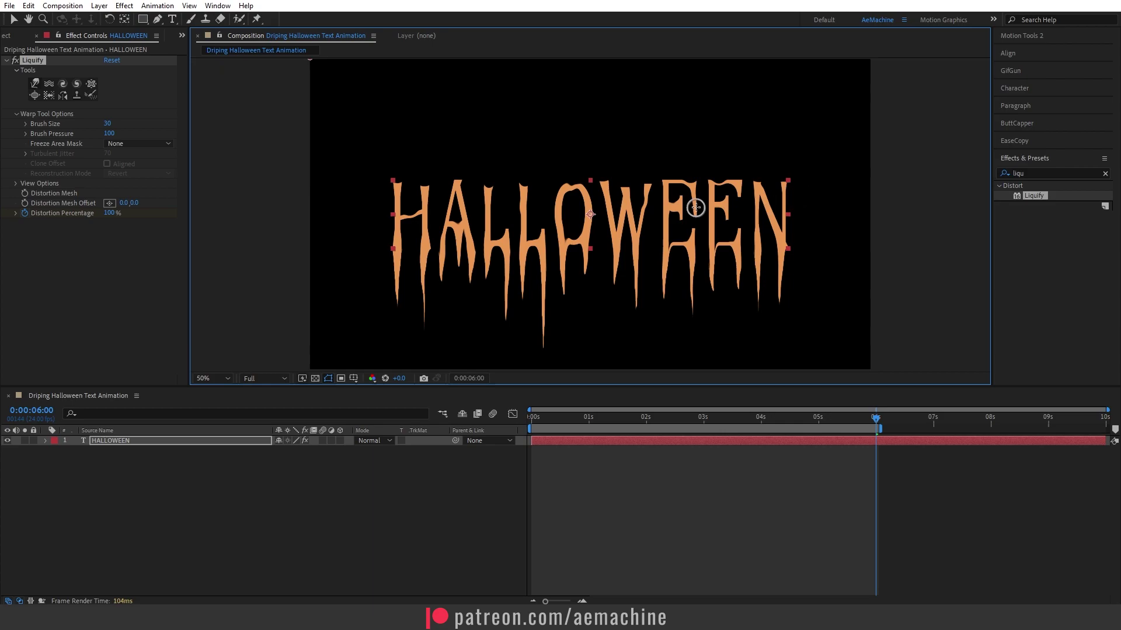
drag(567, 425, 745, 467)
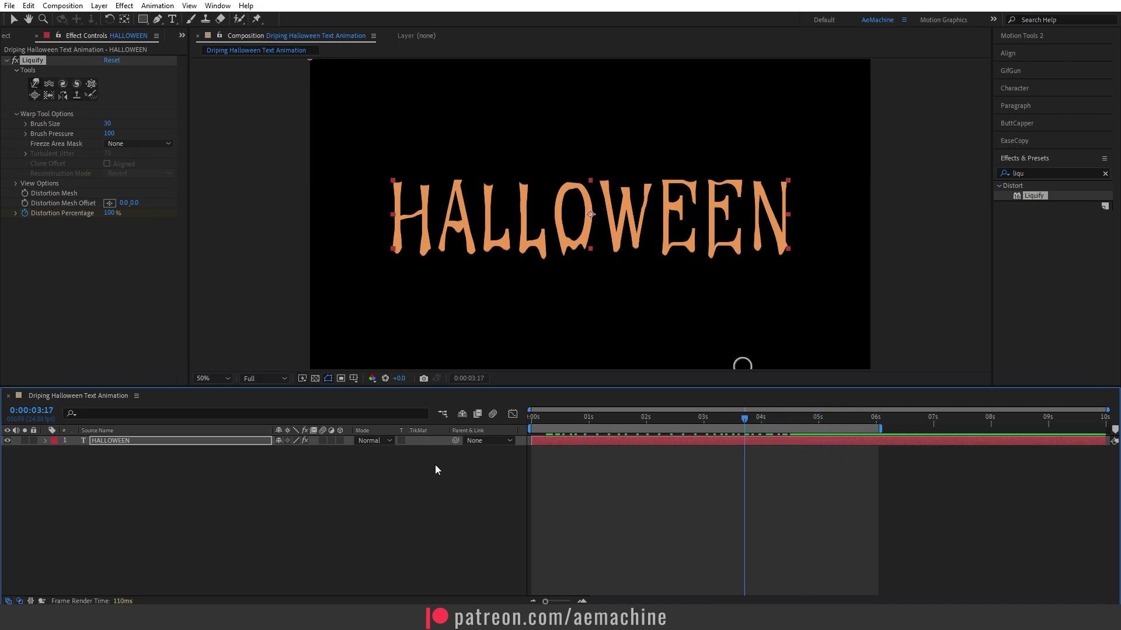
Step: Apply Easy Ease to both Distortion Percentage keyframes
click(112, 441)
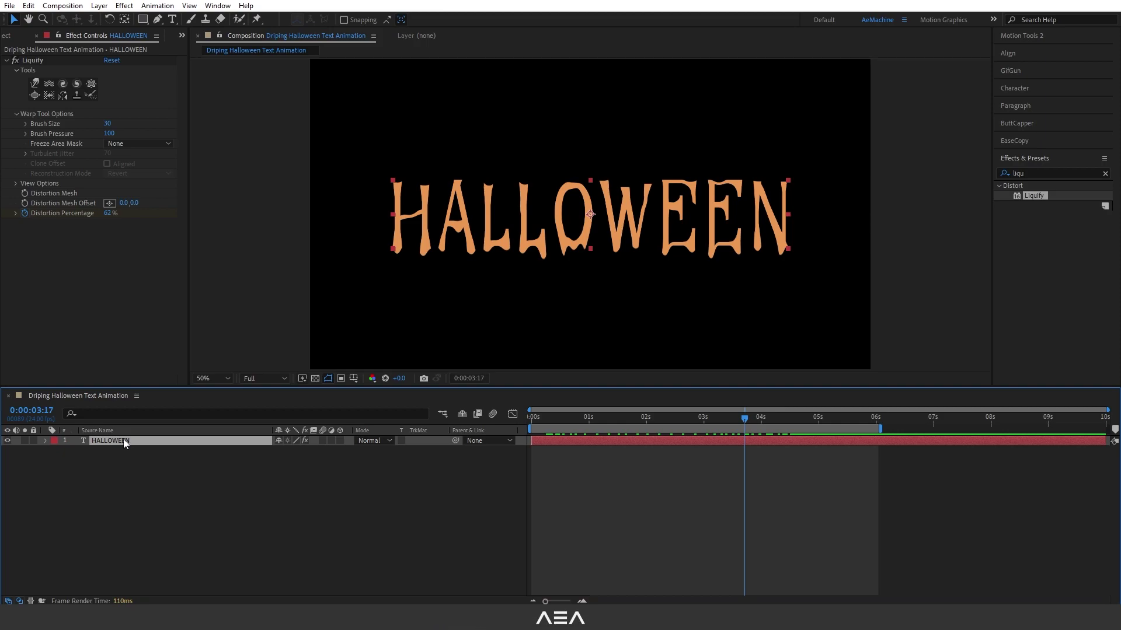
key(u)
mouse_move(961, 503)
mouse_down()
mouse_move(558, 453)
mouse_move(511, 458)
mouse_up()
key(F9)
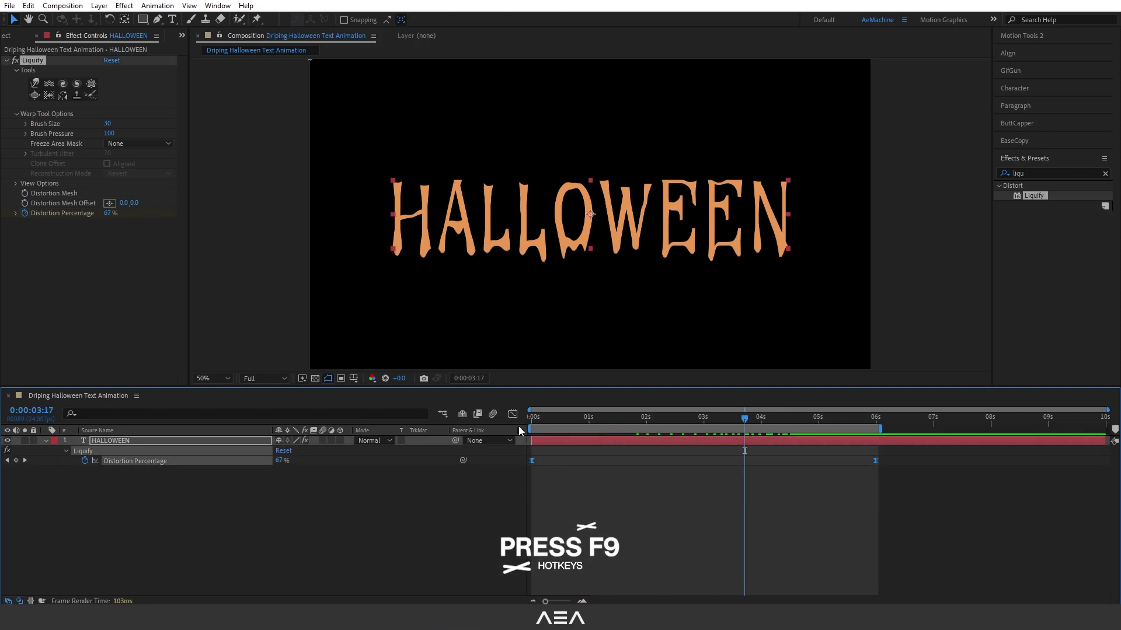
Step: Extend the ease influence in the Graph Editor for a steeper, smoother curve
click(513, 416)
drag(964, 493, 619, 451)
right_click(619, 475)
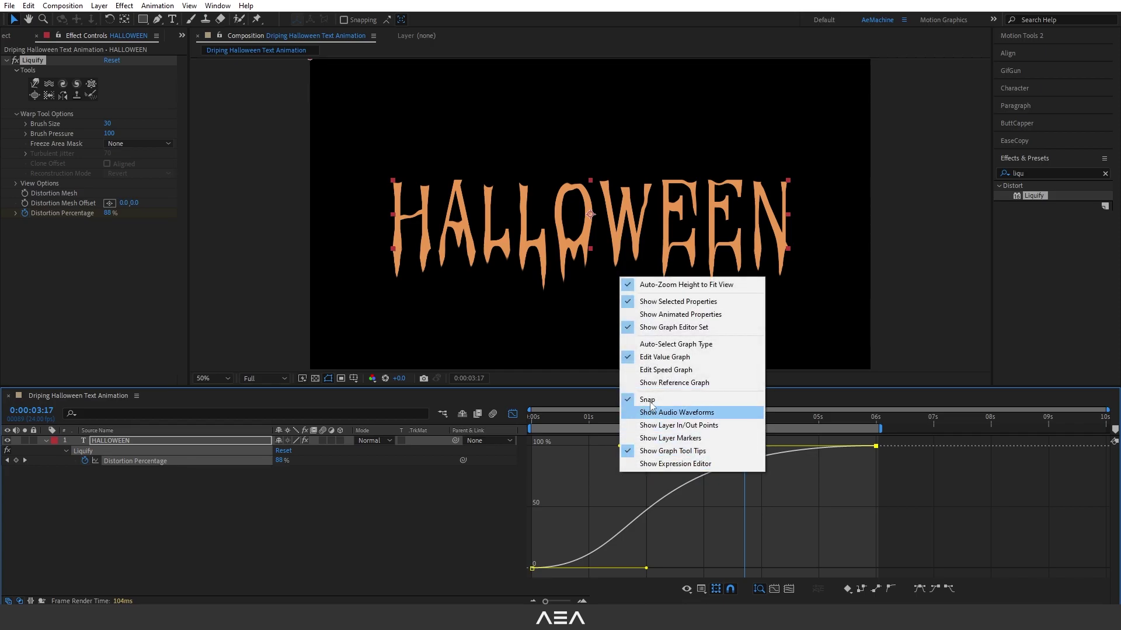
click(903, 476)
drag(903, 476, 762, 440)
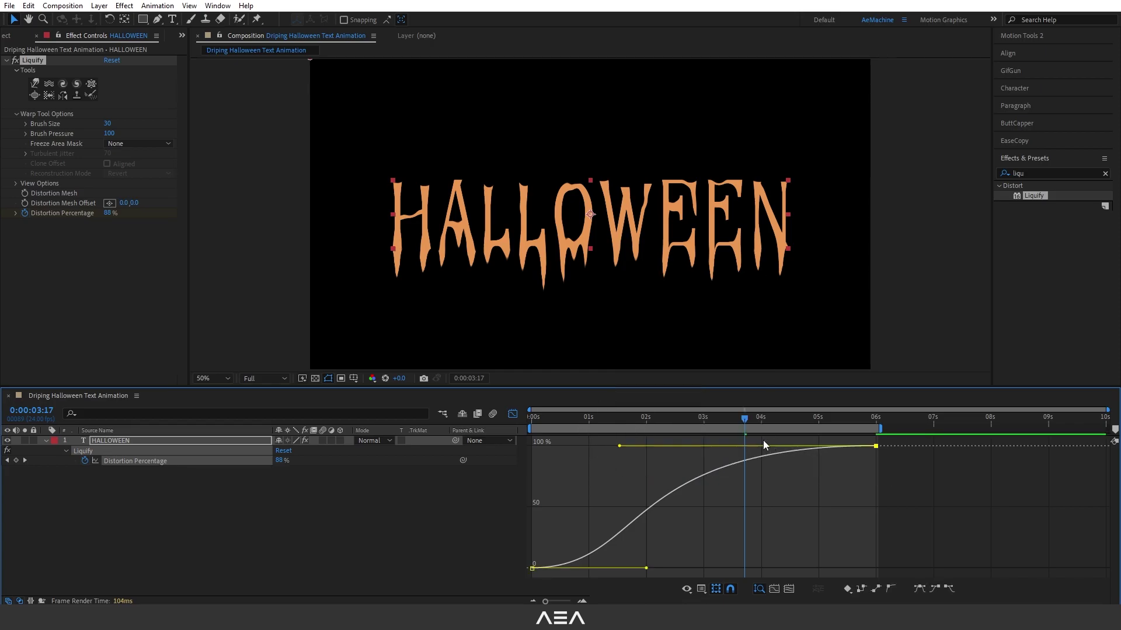
drag(620, 449, 842, 444)
click(513, 414)
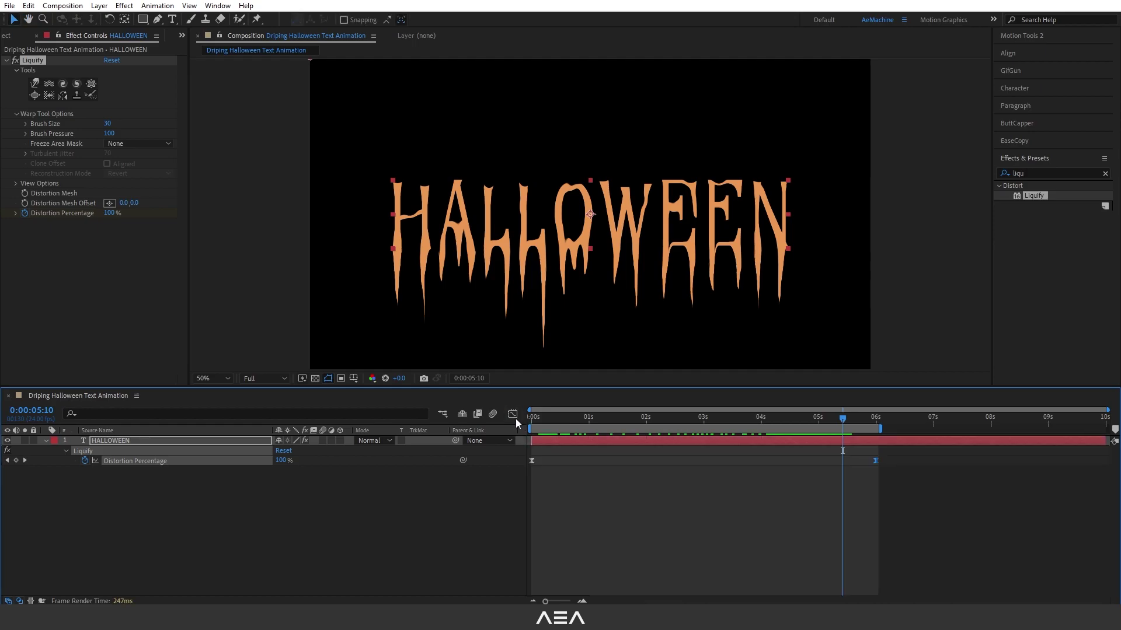
Step: Apply Turbulent Displace to the HALLOWEEN layer from an Effects & Presets search for 'tur'
click(109, 442)
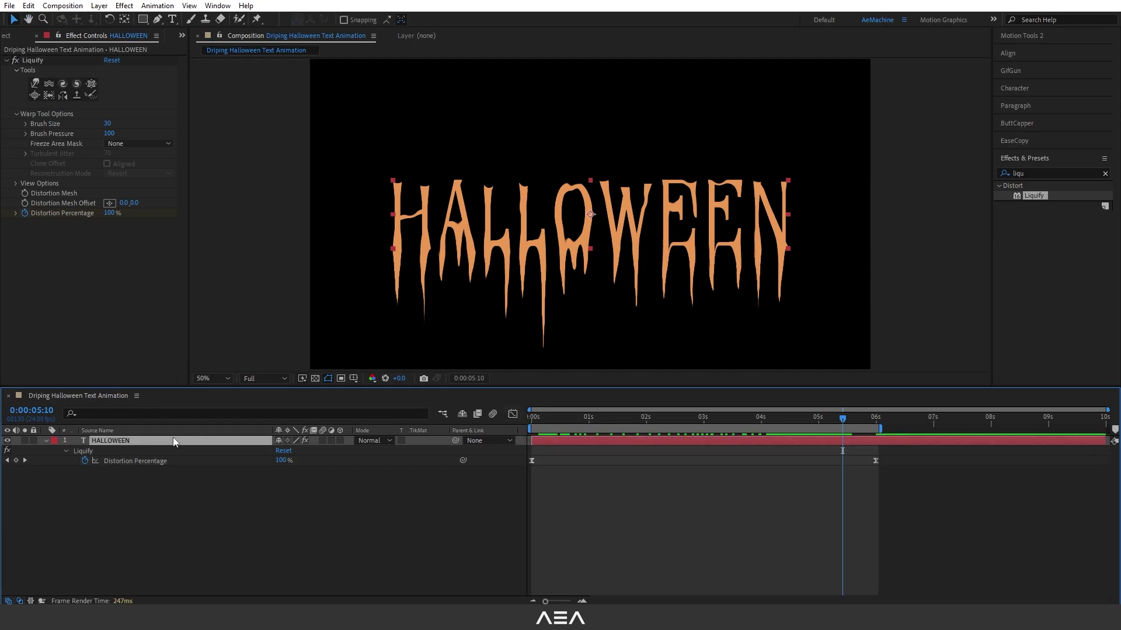
click(1036, 173)
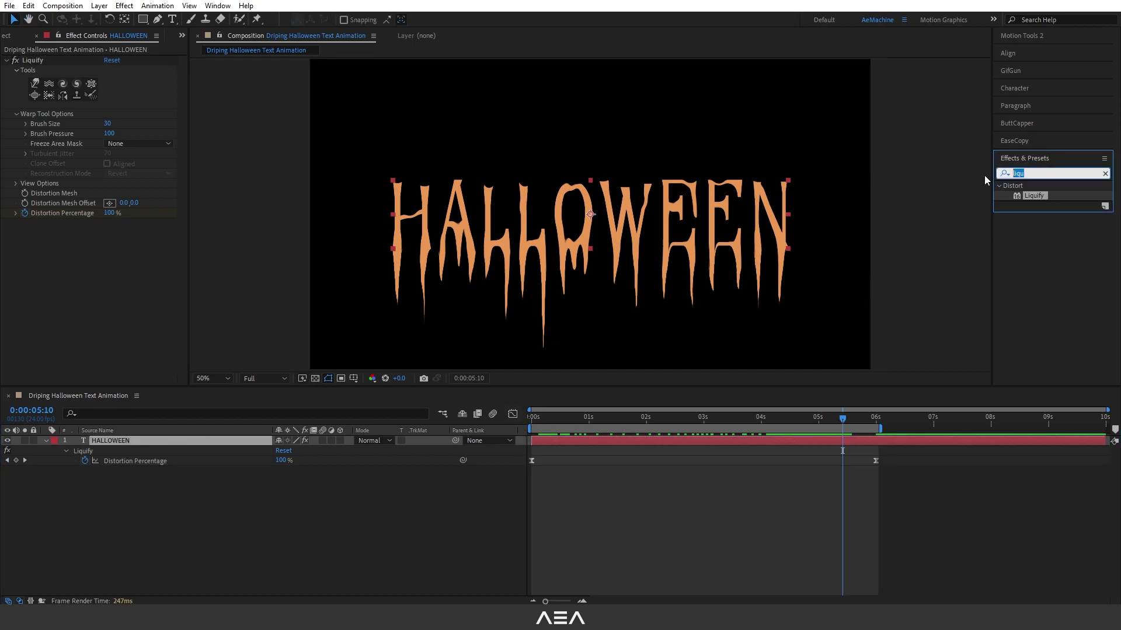
text(tur)
double_click(1056, 295)
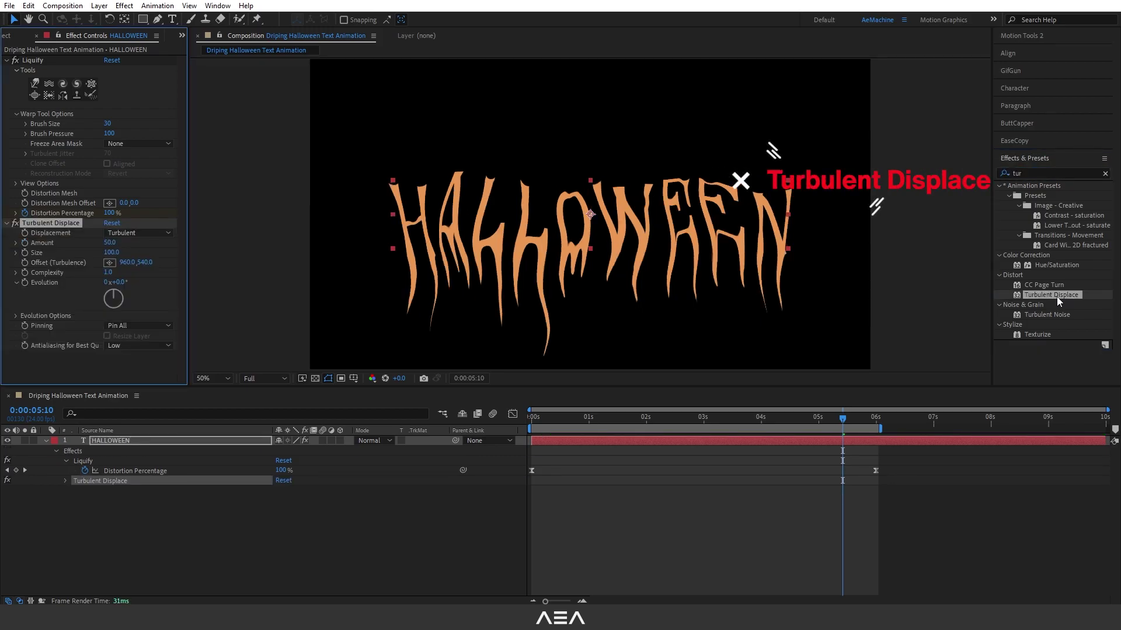
Step: Set Turbulent Displace Amount to 5 and Size to 30
click(111, 242)
text(30)
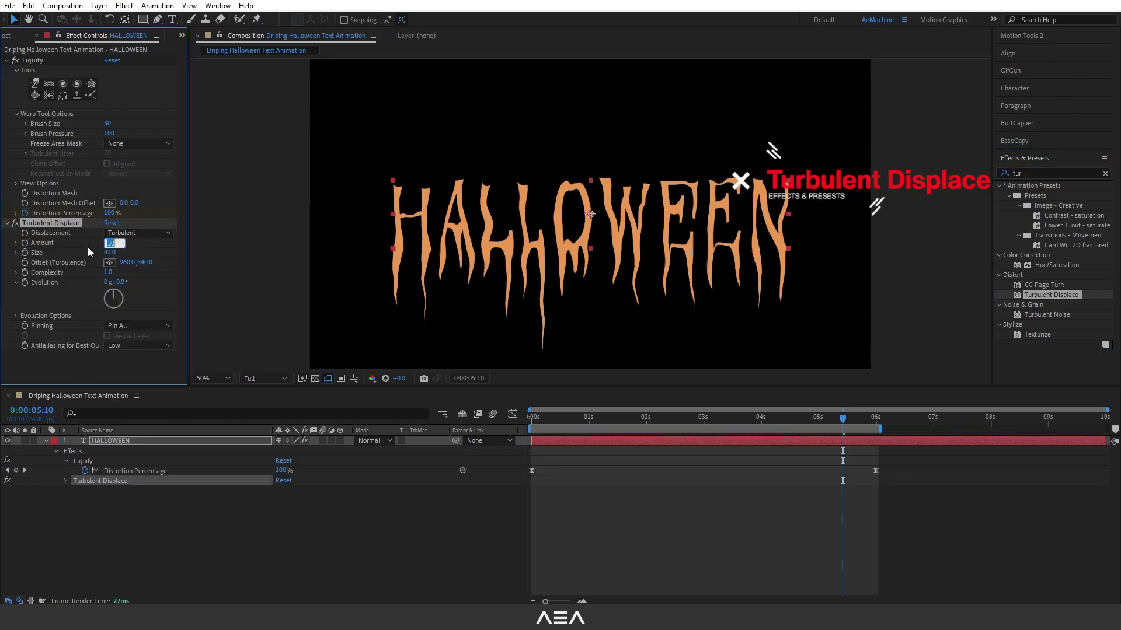
text(5)
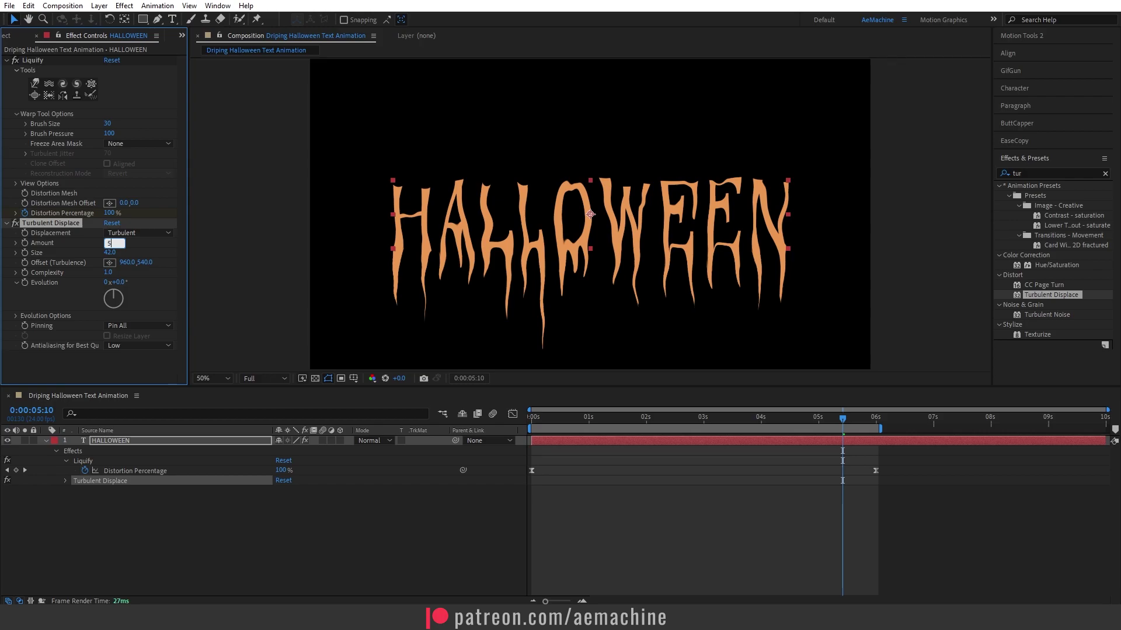
key(Return)
click(111, 253)
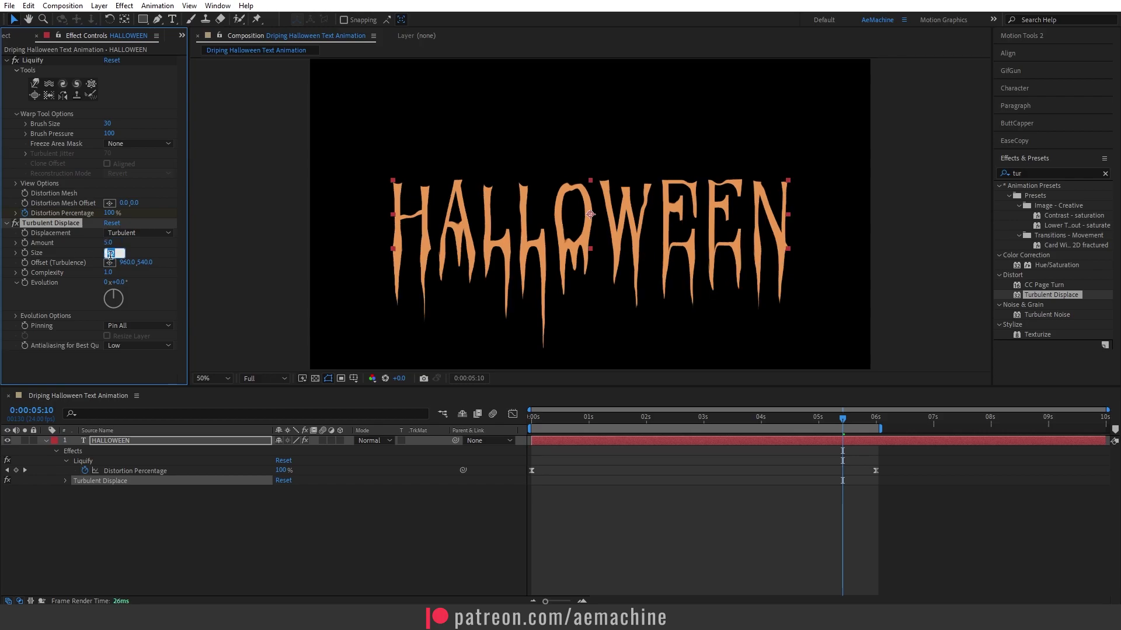
text(30)
key(Return)
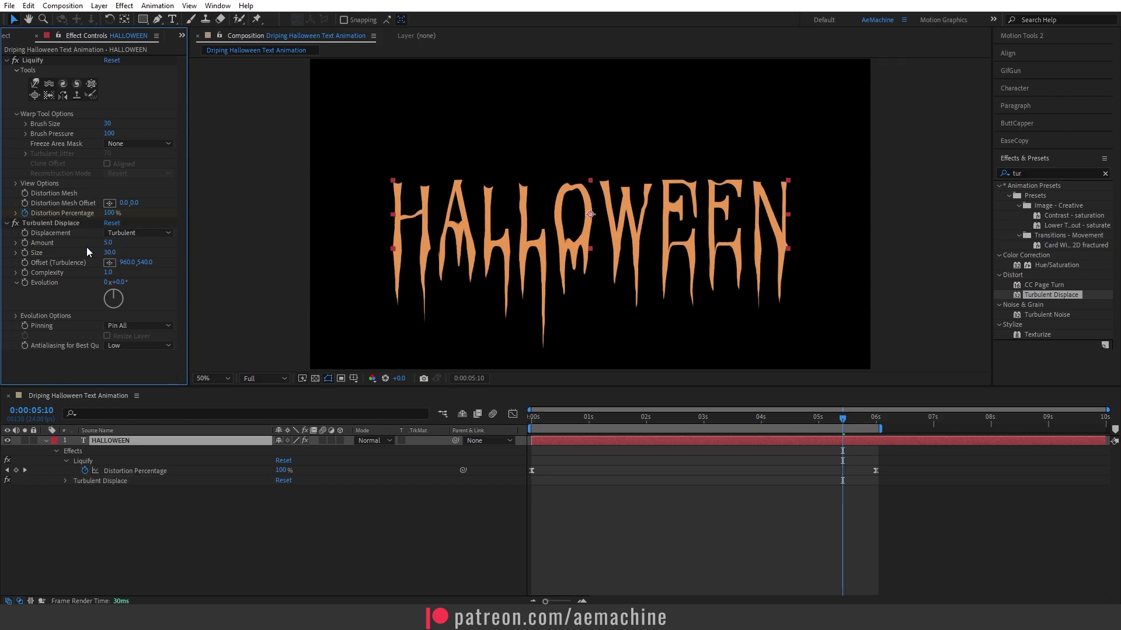
Step: Drive Turbulent Displace's Random Seed with a time*30 expression and preview the wobble
click(16, 317)
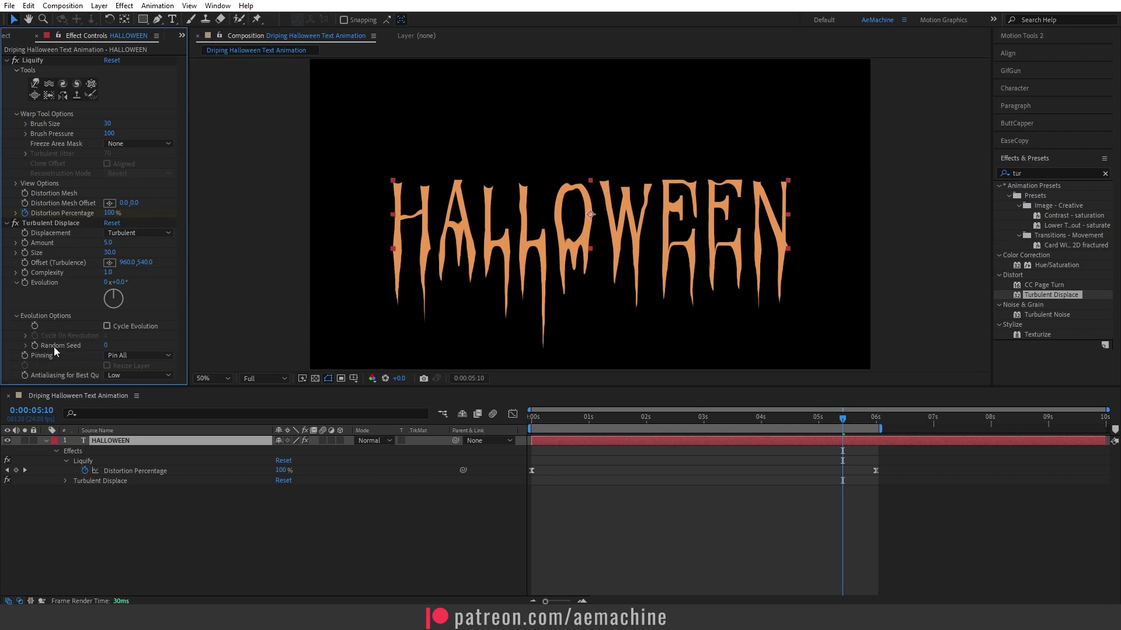
drag(106, 349, 35, 365)
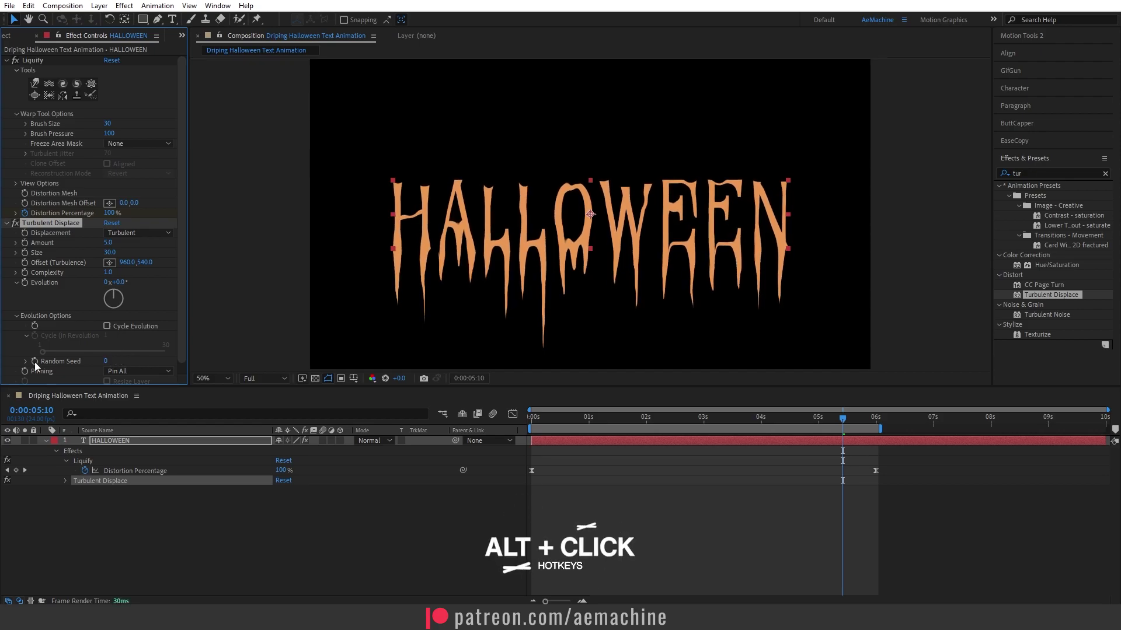
alt+click(35, 362)
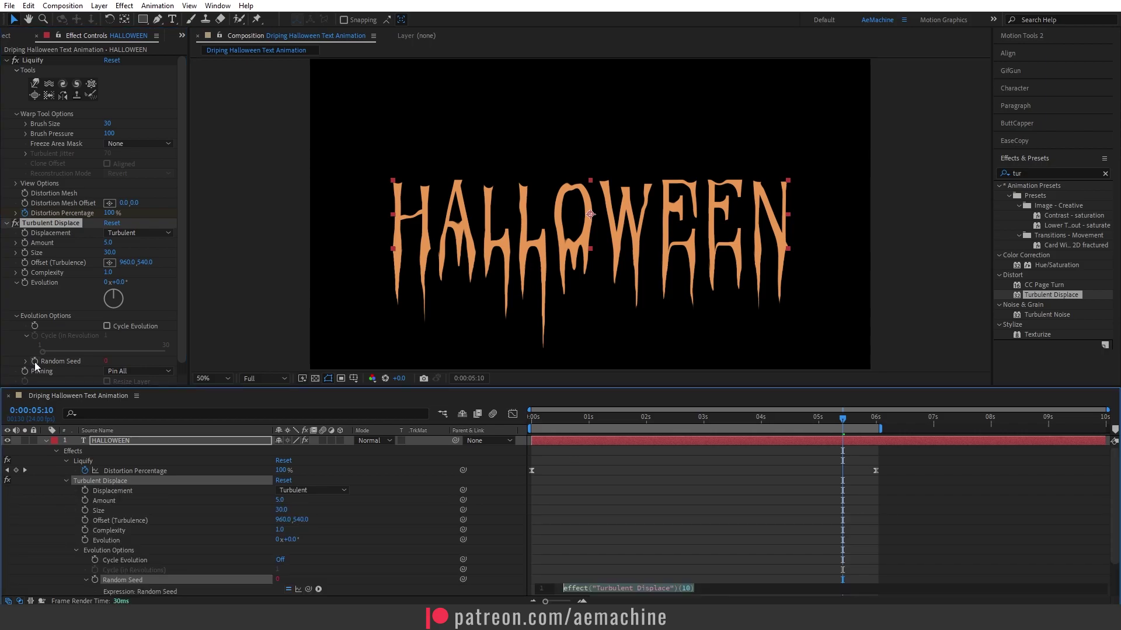
text(time)
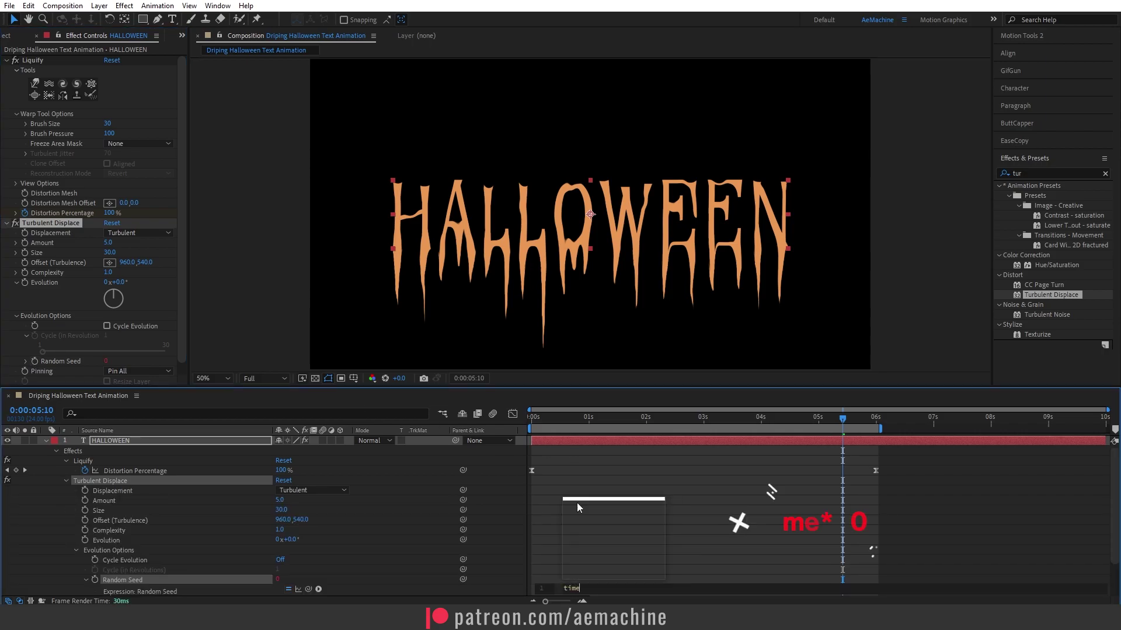
text(*)
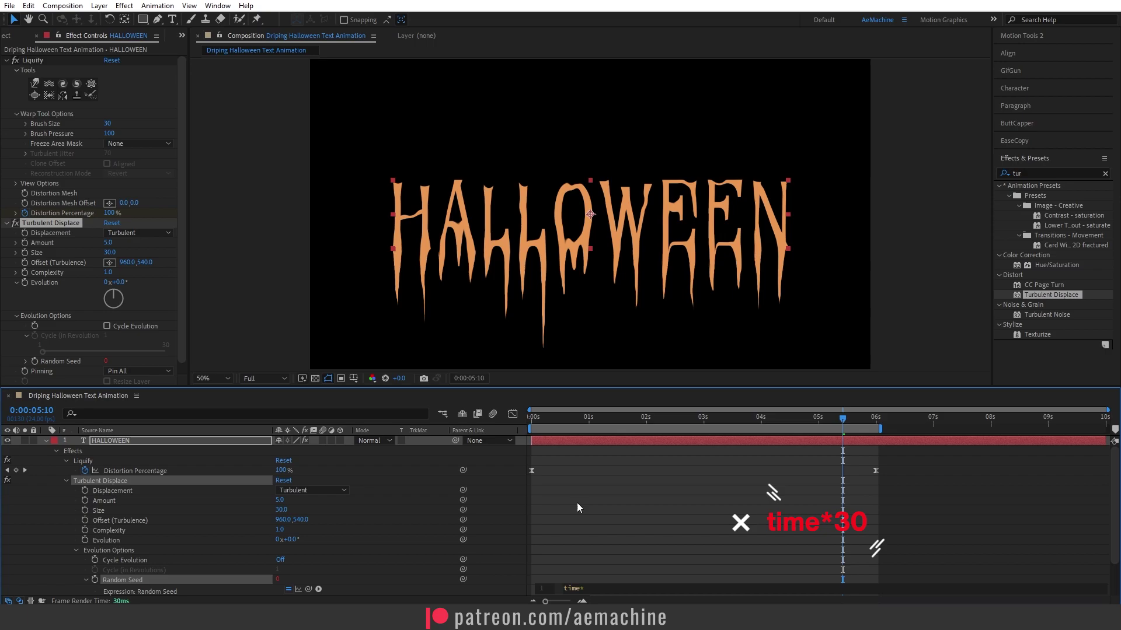
text(30)
click(577, 504)
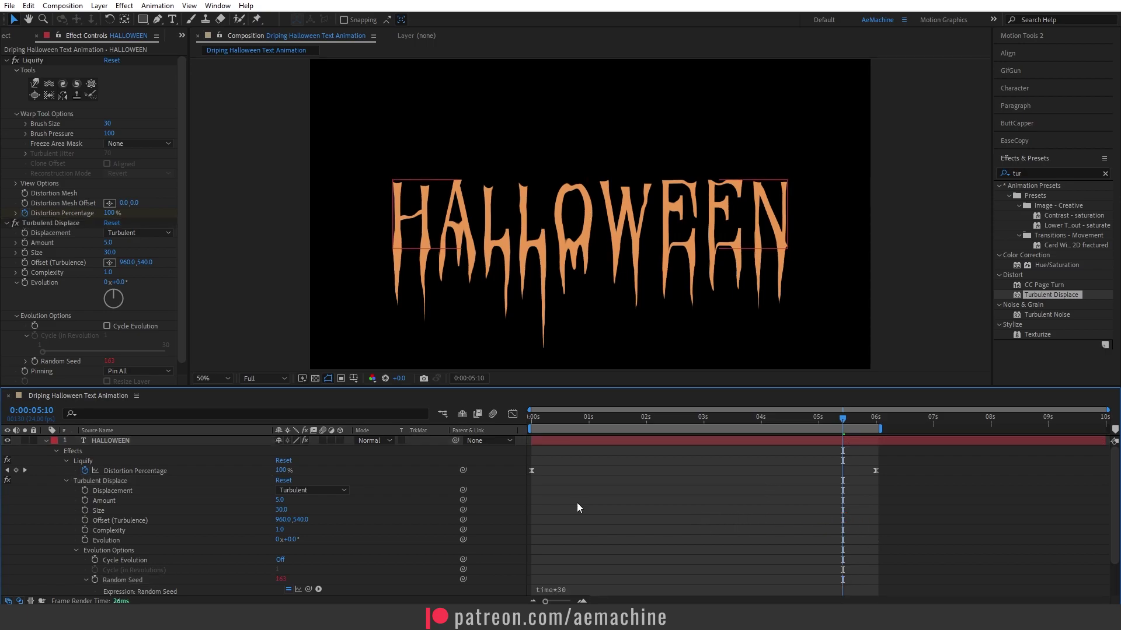
click(631, 418)
key(space)
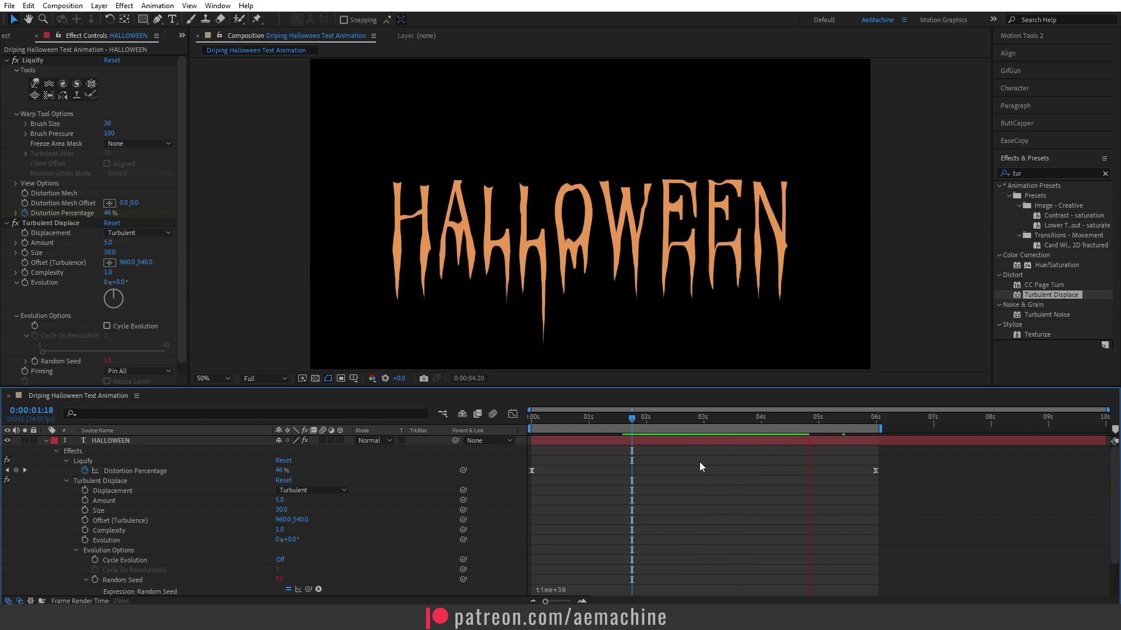
click(124, 441)
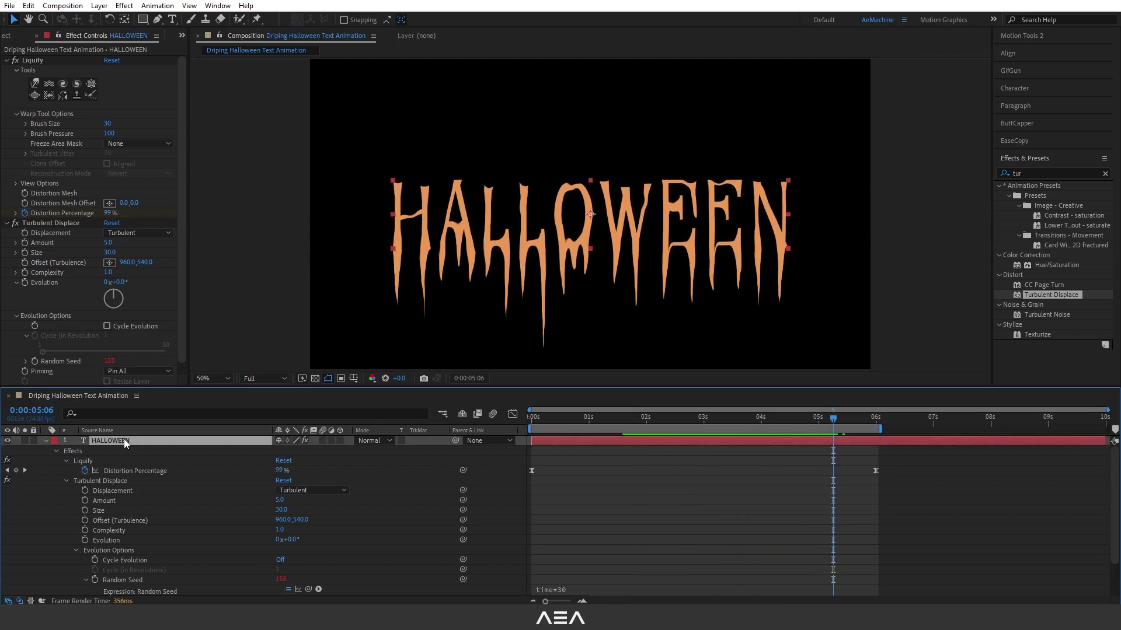
Step: Add a Bevel and Emboss layer style to the HALLOWEEN layer
click(45, 441)
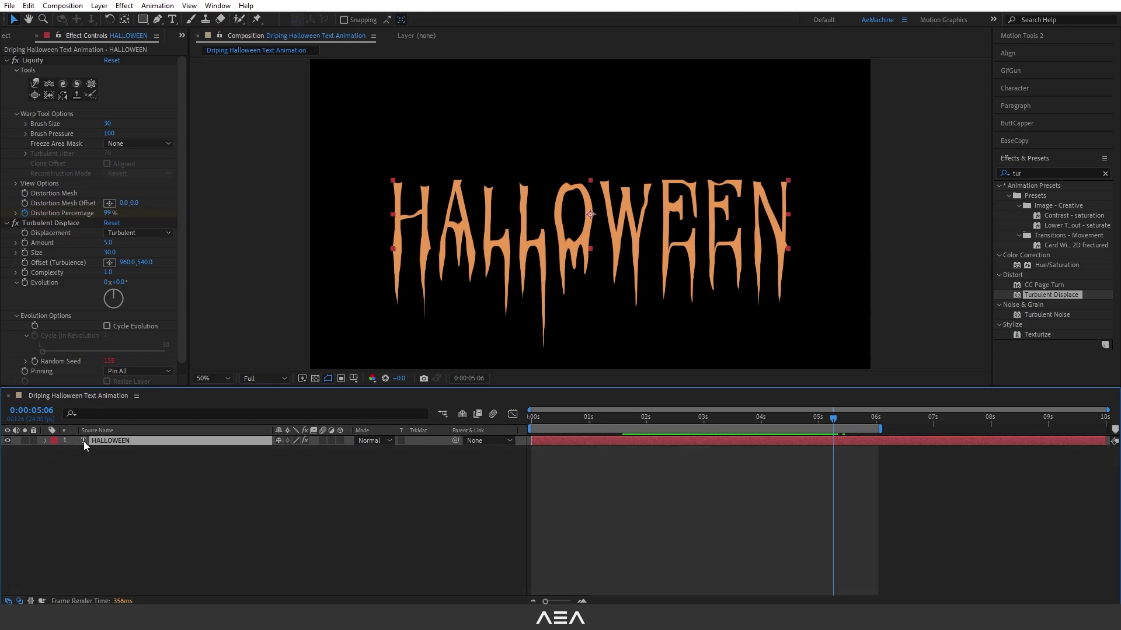
right_click(109, 440)
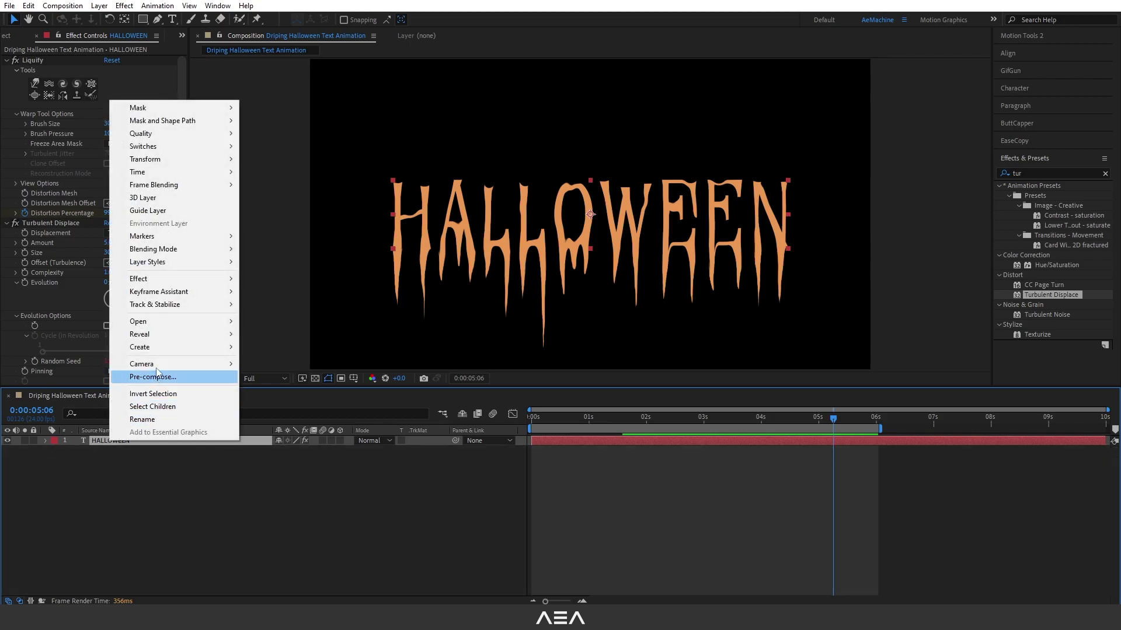
mouse_move(190, 266)
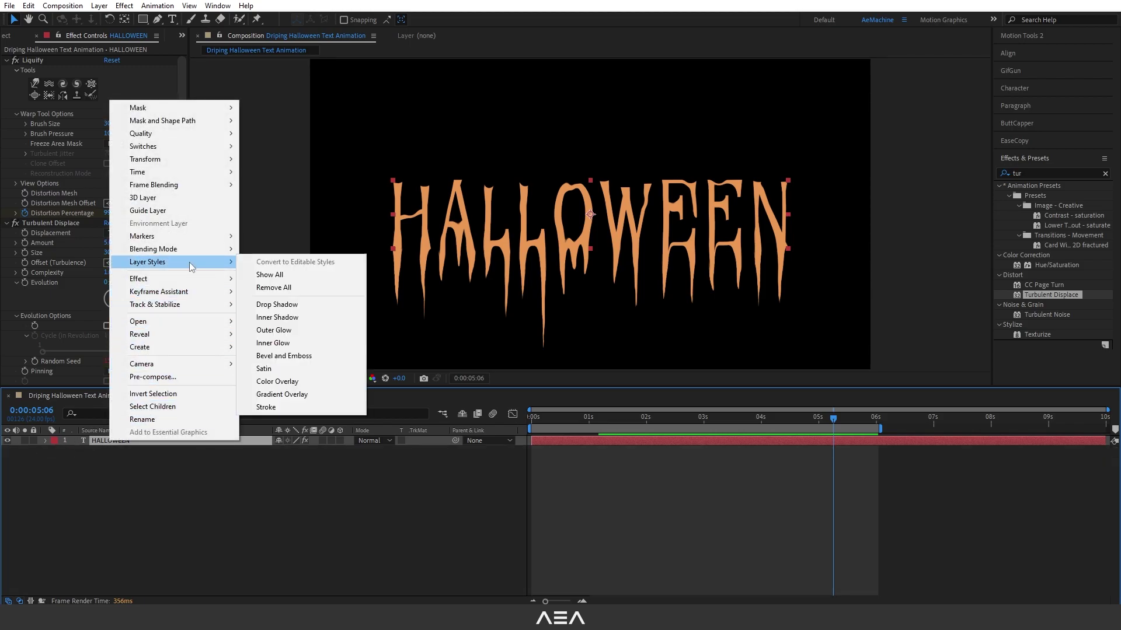
click(302, 356)
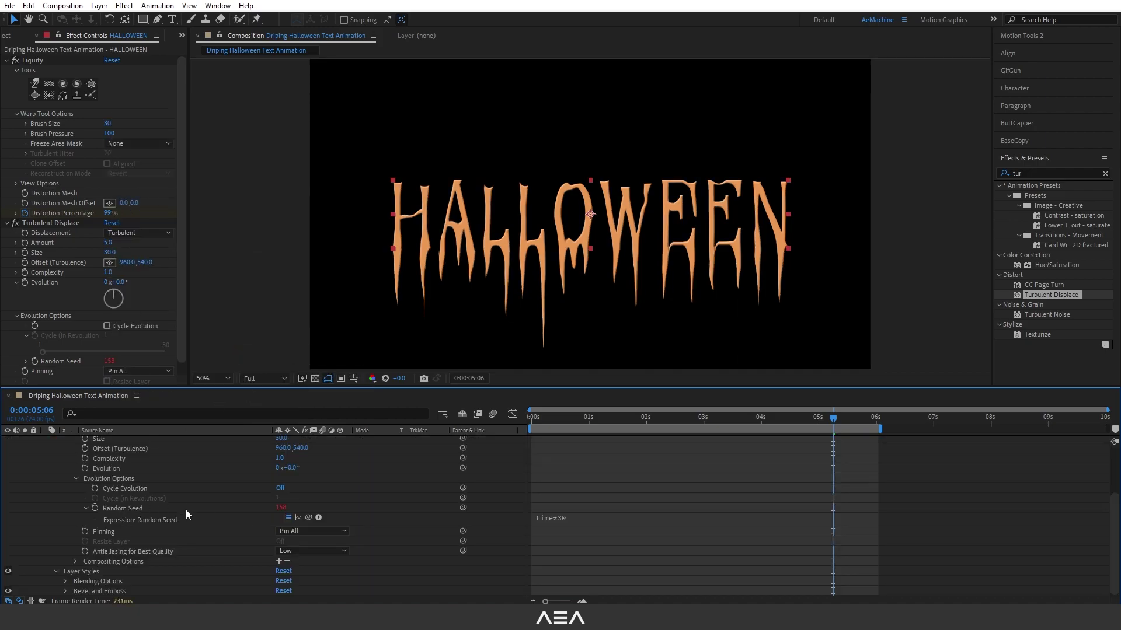
key(period)
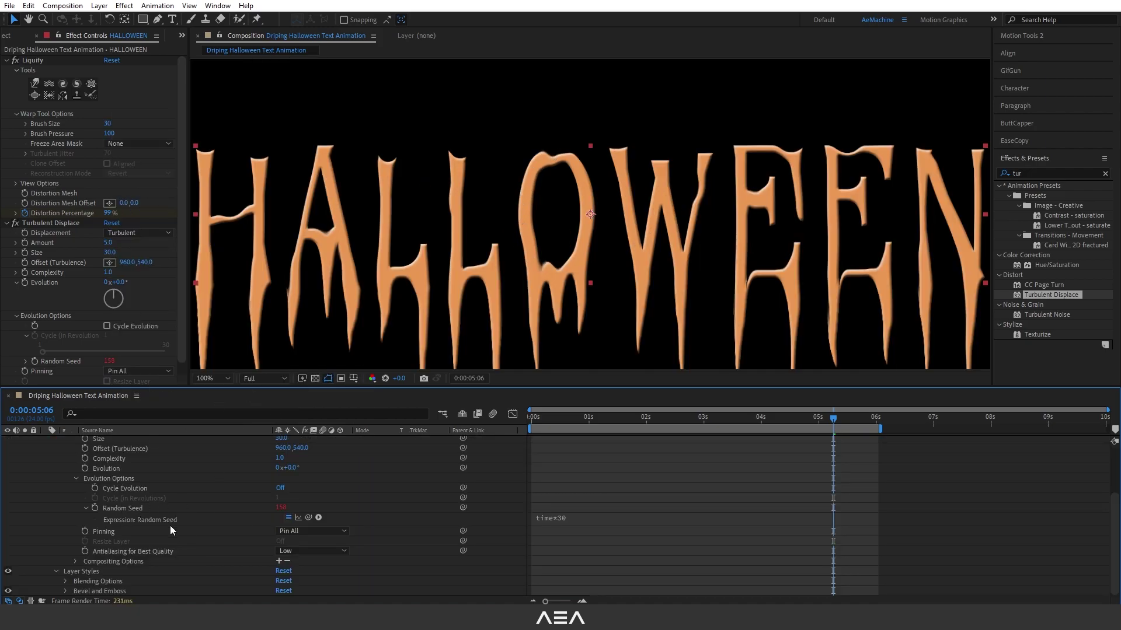
Step: Set the Bevel and Emboss style to Pillow Emboss
click(64, 591)
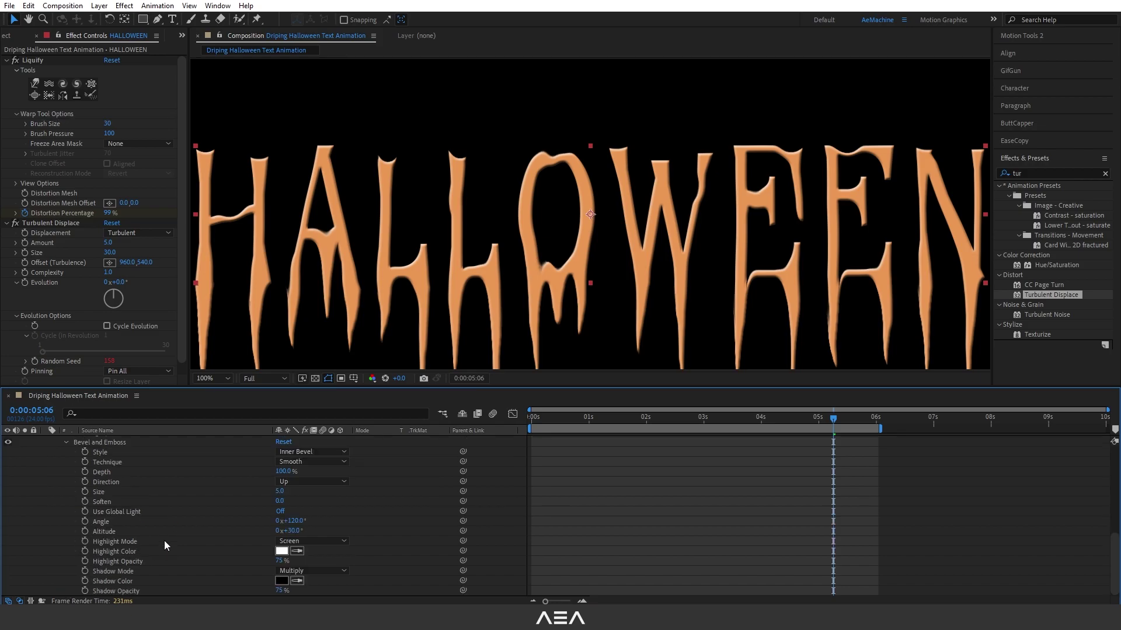
scroll(222, 480, up, 1)
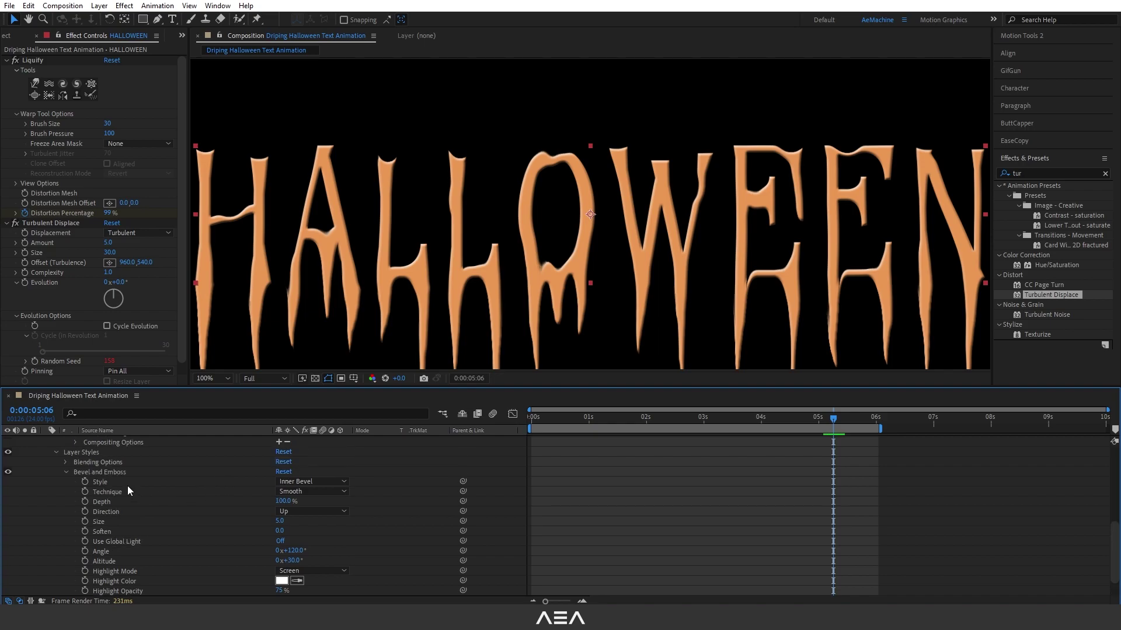
click(308, 482)
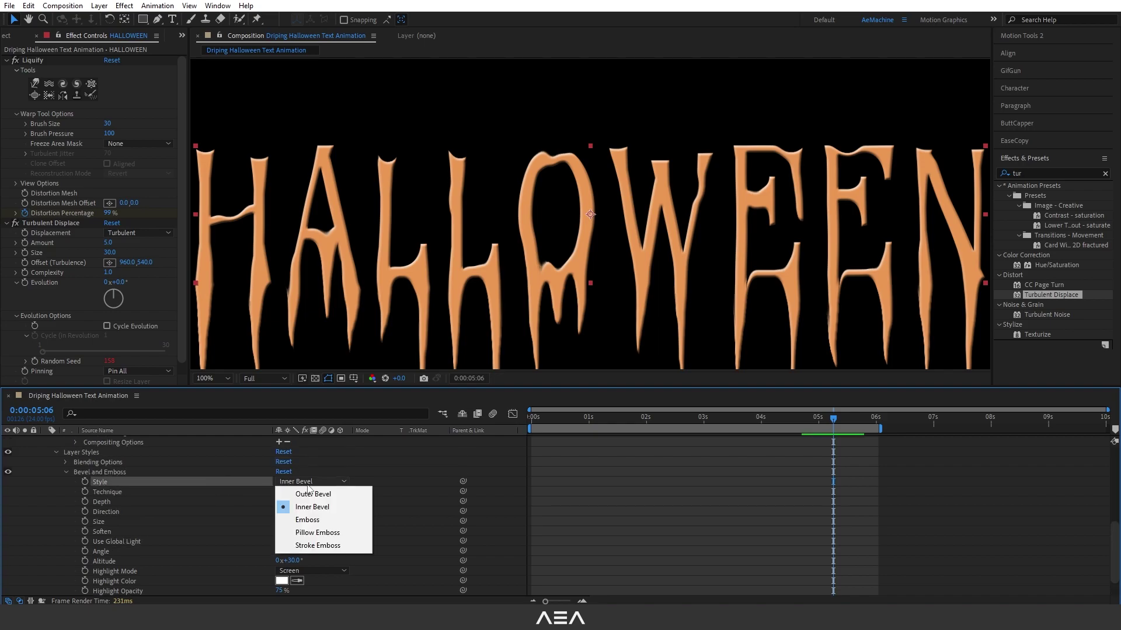
click(304, 534)
scroll(397, 537, down, 1)
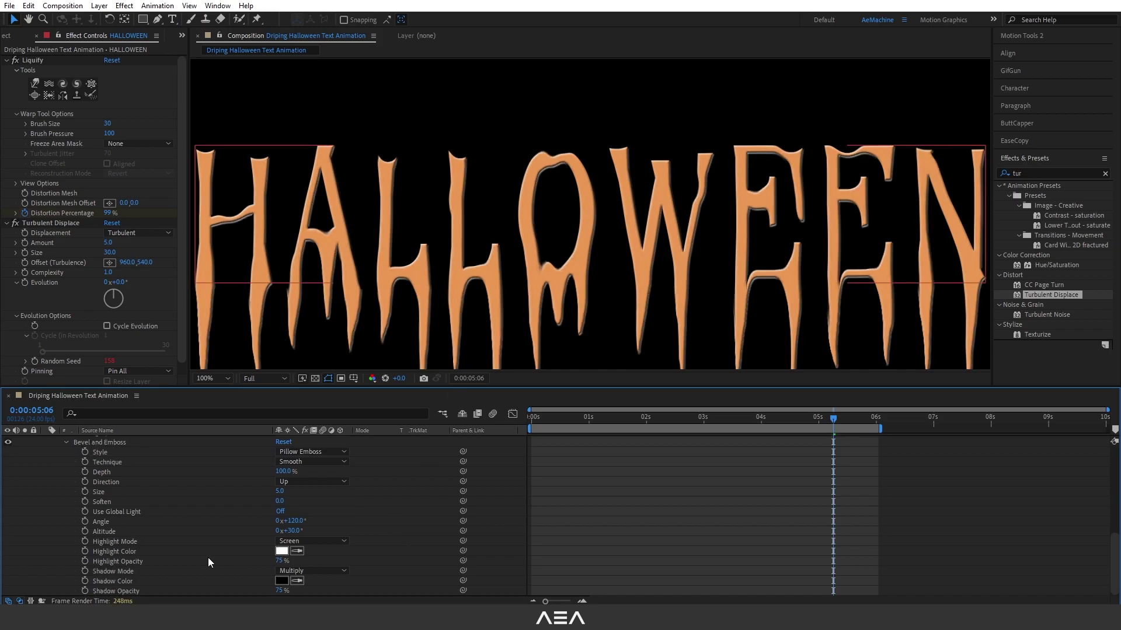
Step: Change the bevel Highlight Color to purple 6000FF
click(122, 552)
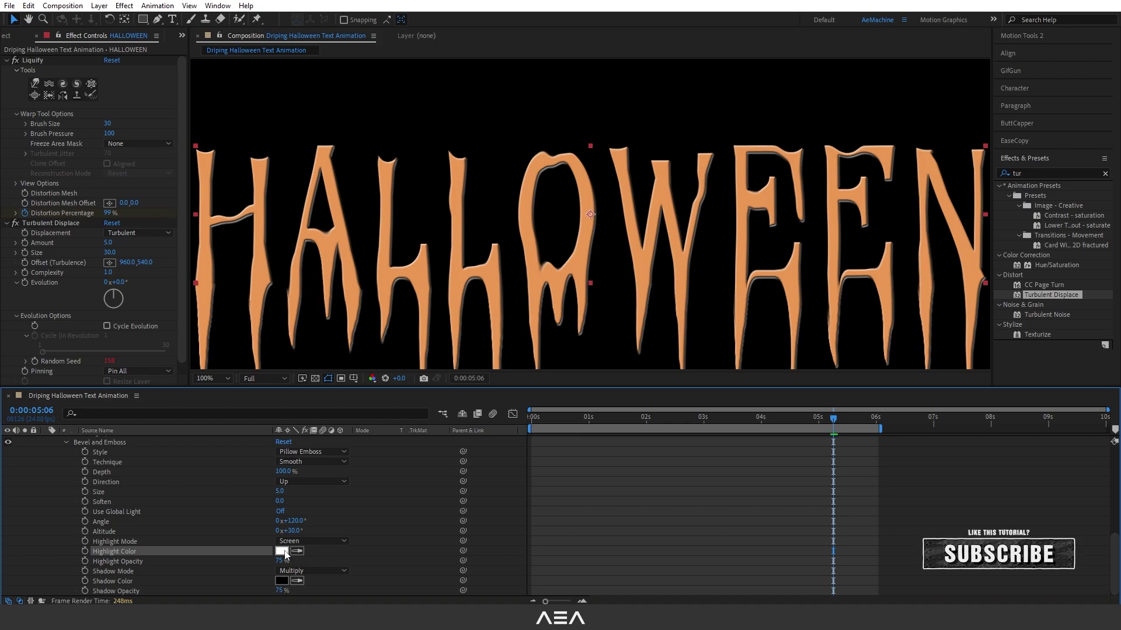
click(281, 551)
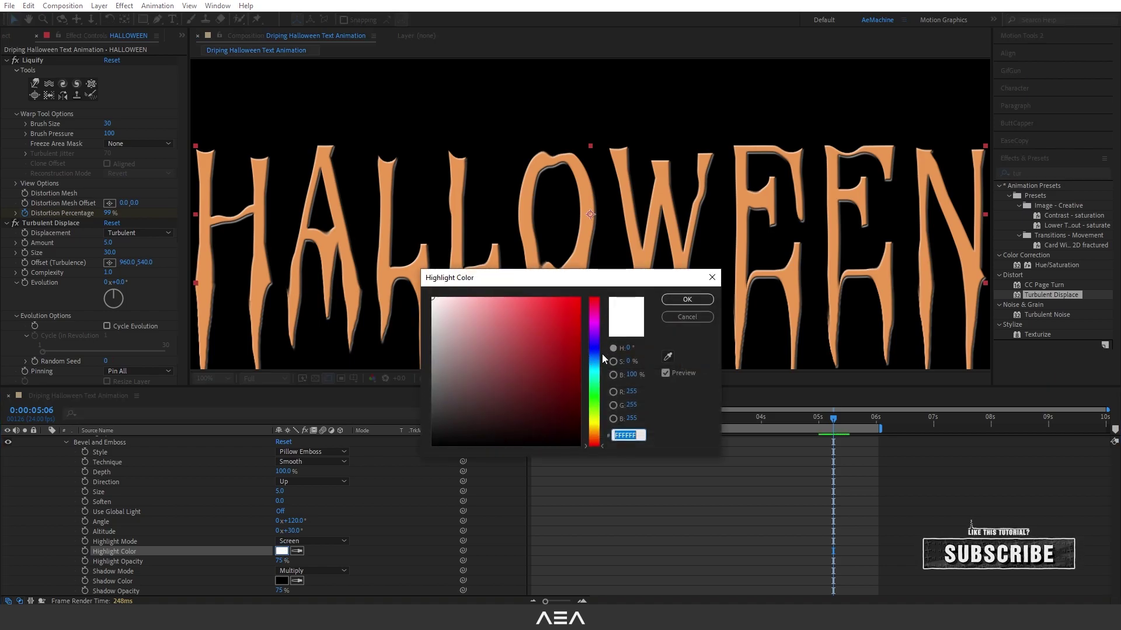
mouse_move(601, 354)
mouse_down()
mouse_move(603, 365)
mouse_move(605, 338)
mouse_up()
drag(576, 300, 587, 286)
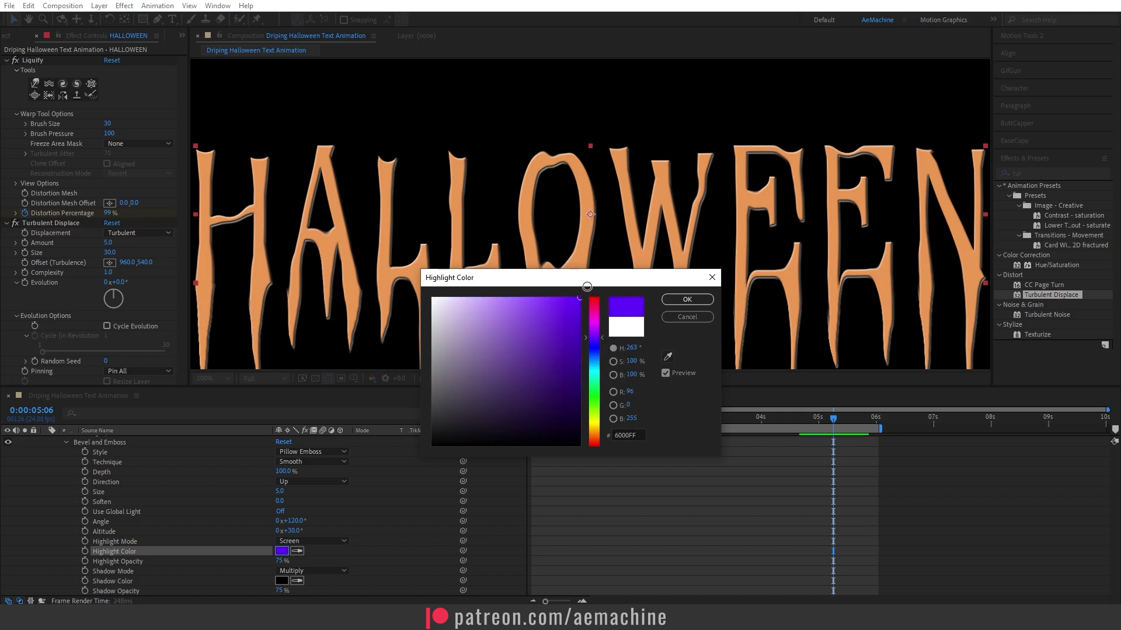
click(687, 300)
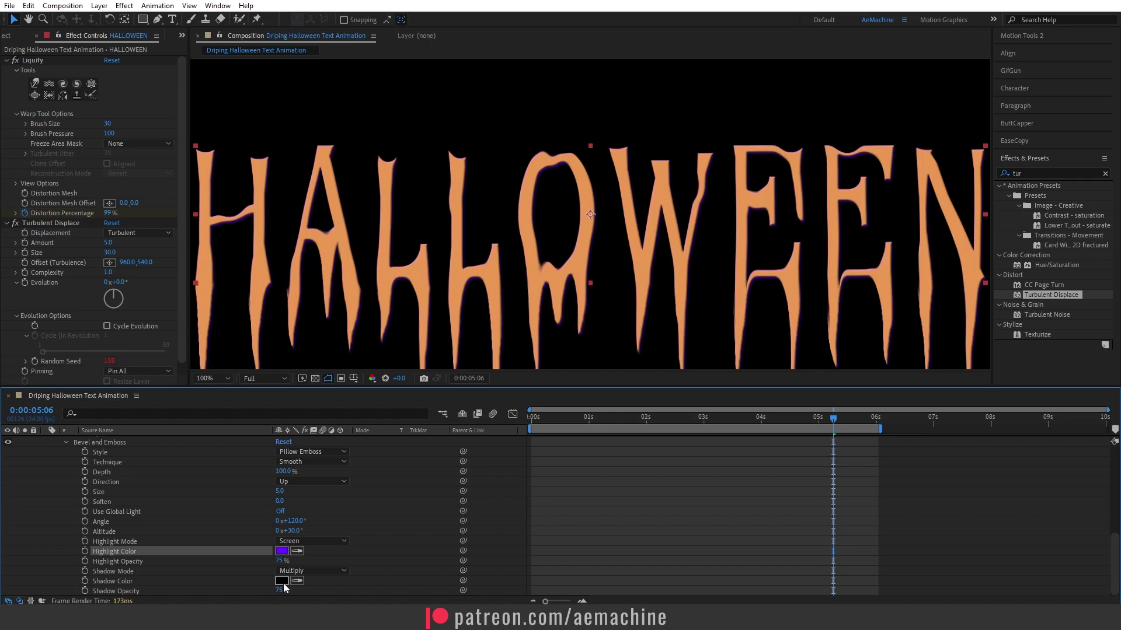
key(comma)
key(comma)
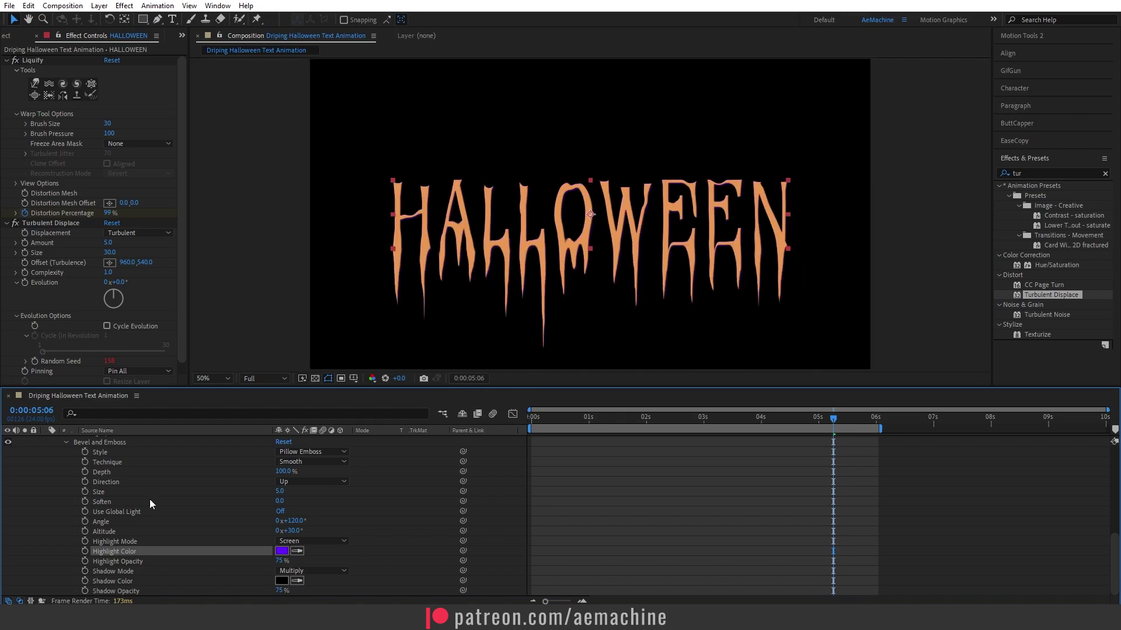
scroll(122, 496, up, 5)
Step: Create a deep purple 441A9B solid layer named BG
click(45, 441)
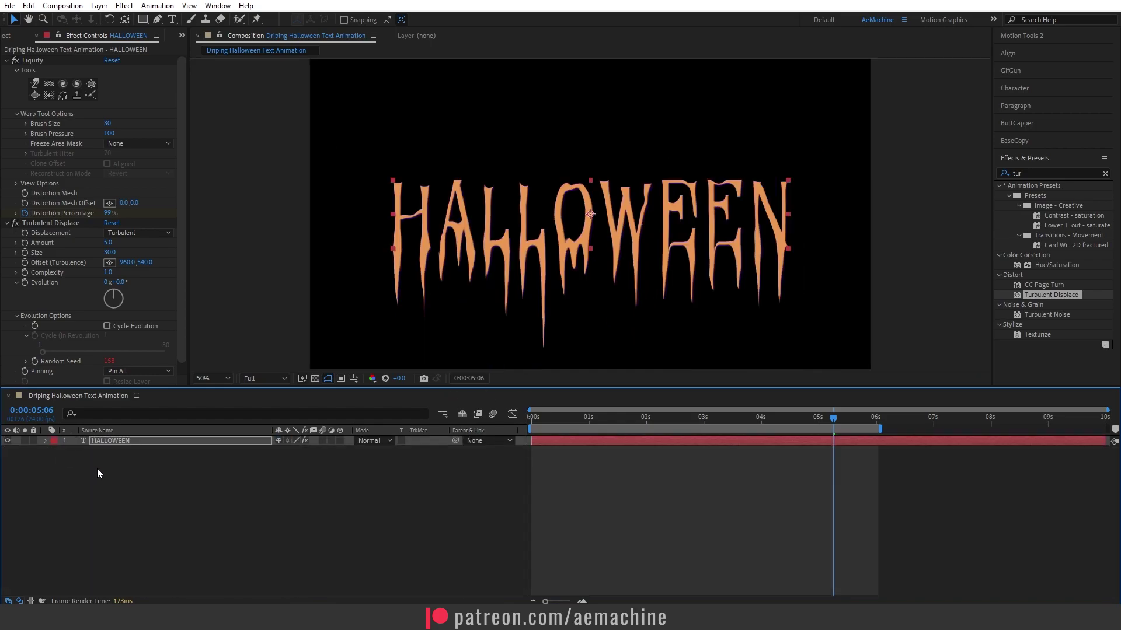
right_click(97, 468)
mouse_move(161, 329)
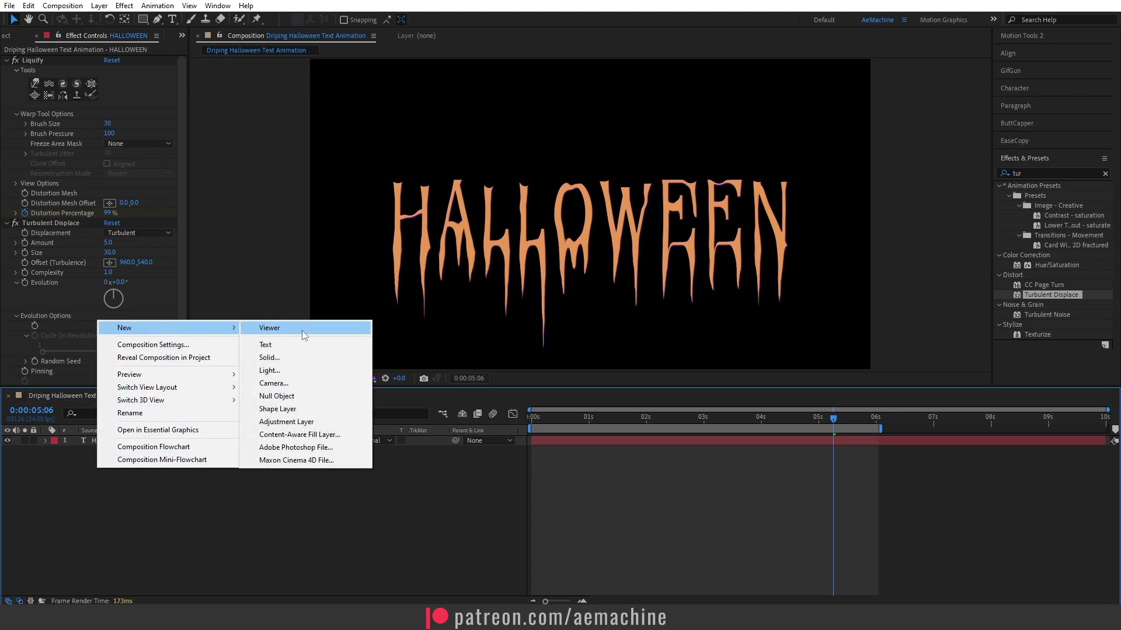
click(279, 356)
click(563, 380)
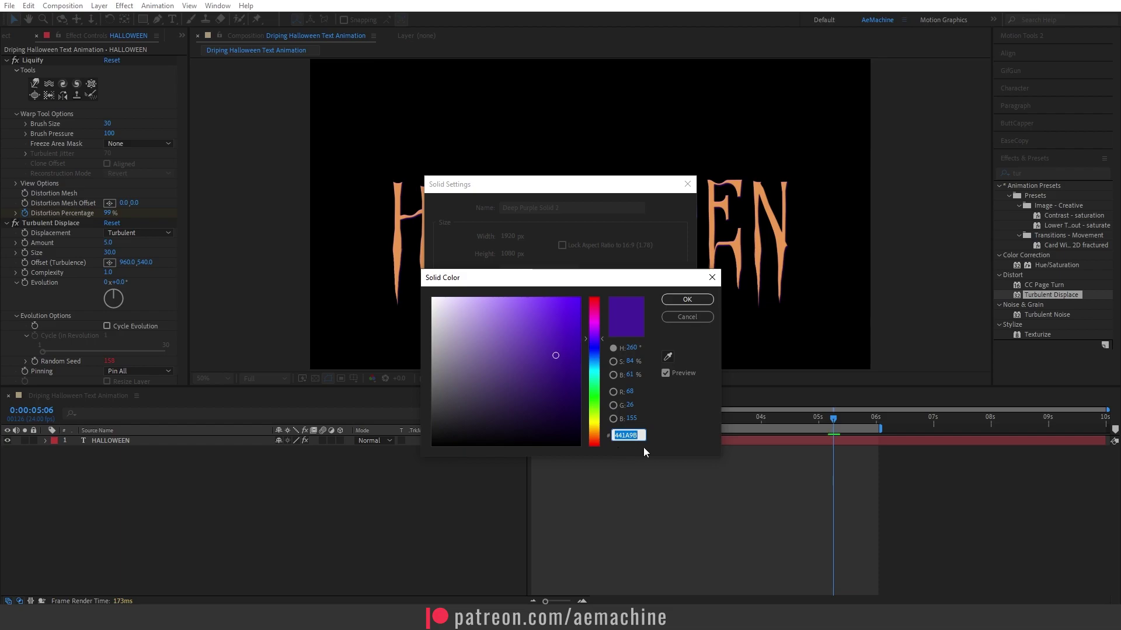
click(687, 300)
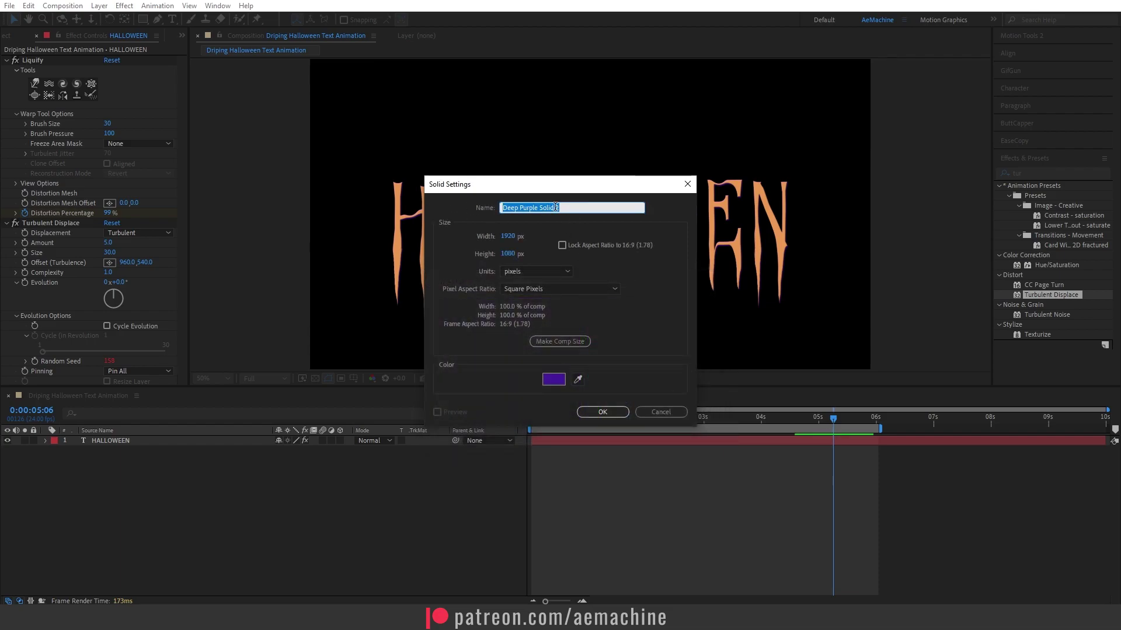
text(BG)
click(602, 412)
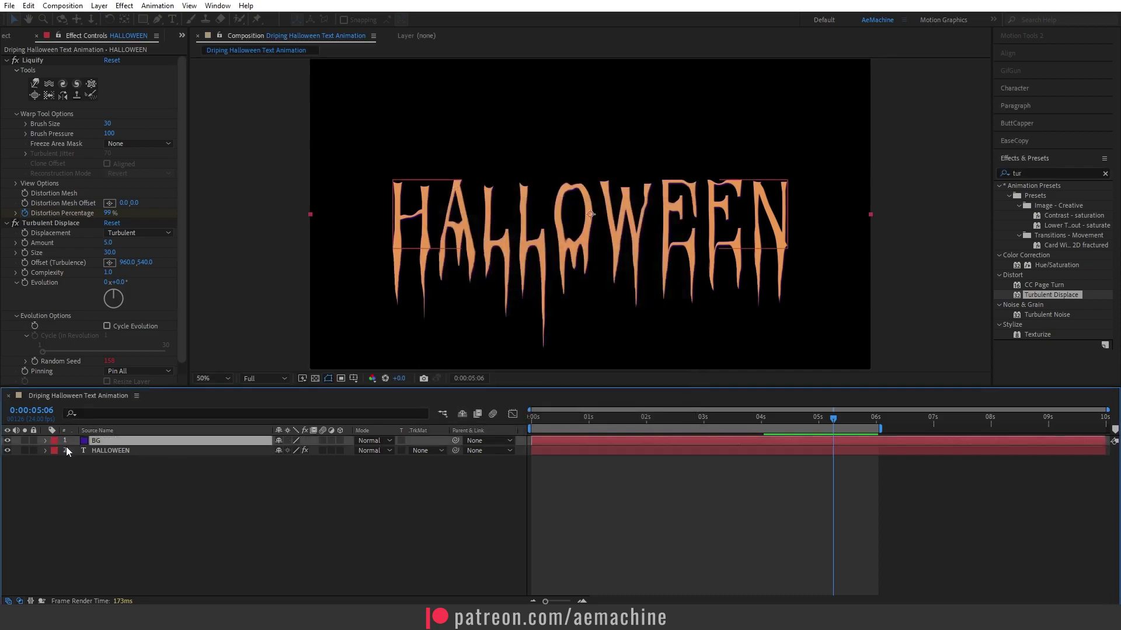
Step: Move the BG solid beneath the HALLOWEEN layer
drag(117, 443, 124, 475)
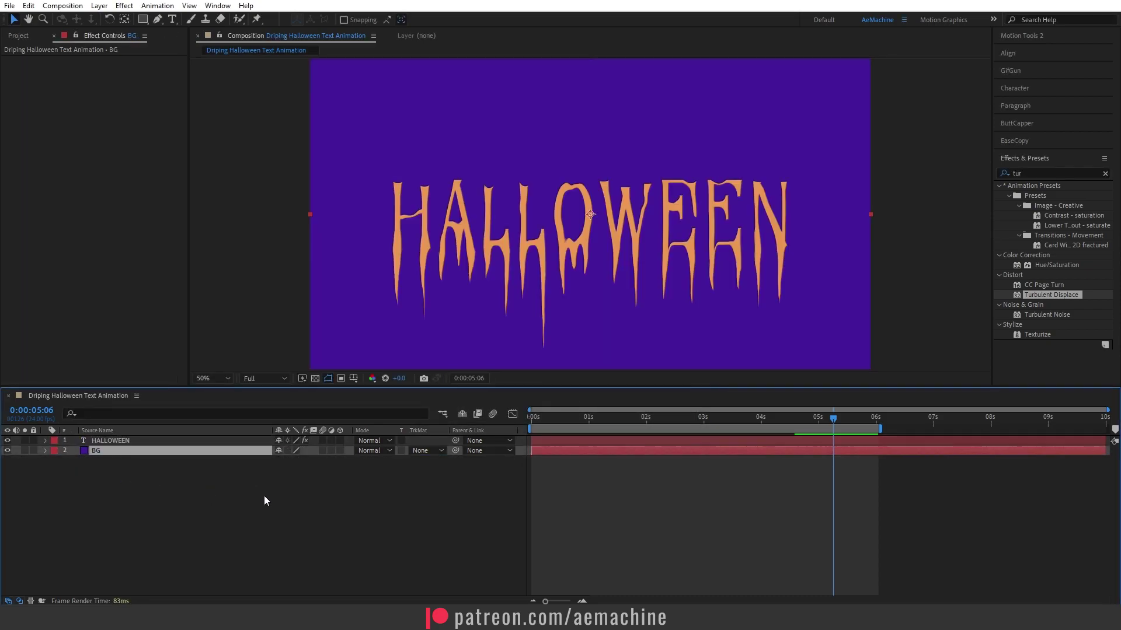
click(230, 498)
key(period)
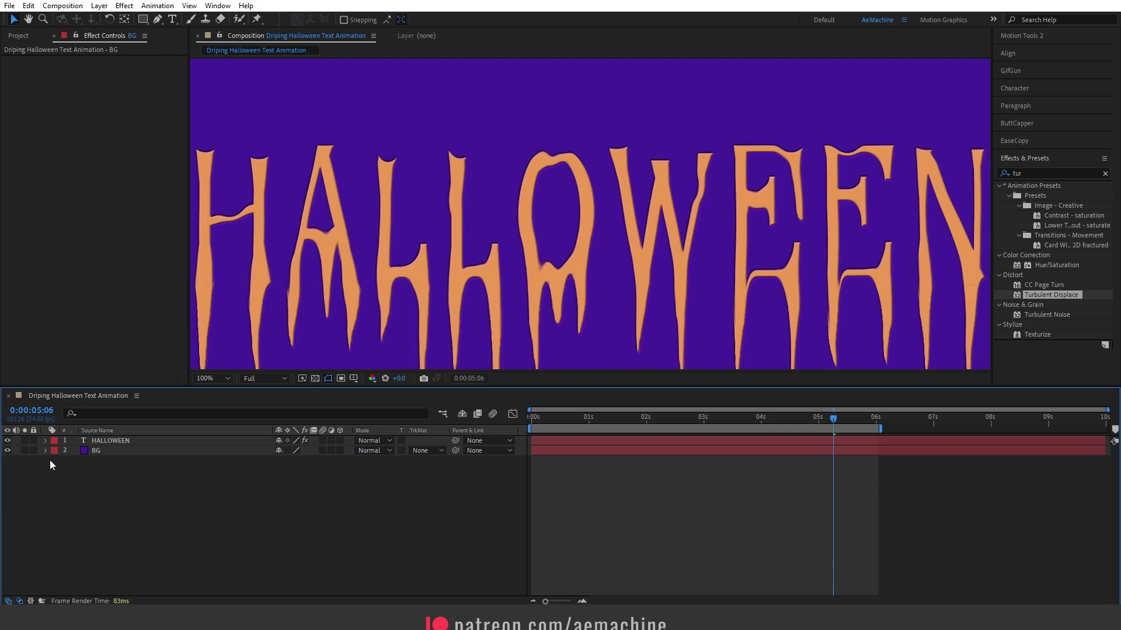
Step: Change HALLOWEEN's Bevel and Emboss highlight colour from purple to pure red FF0000
click(40, 442)
scroll(181, 499, down, 10)
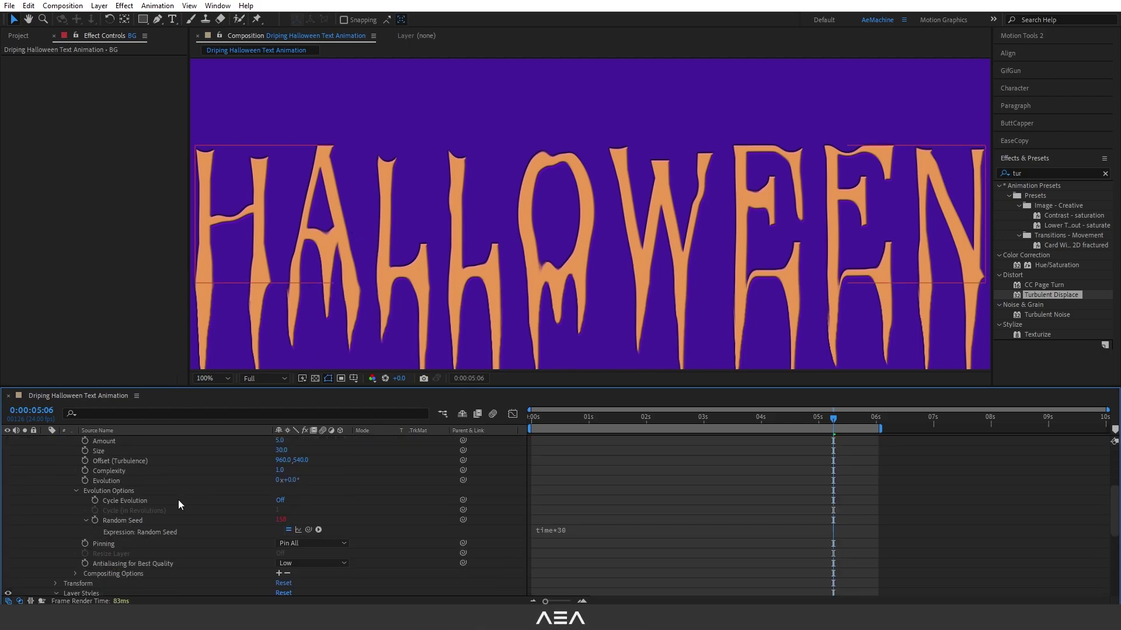
scroll(193, 526, down, 3)
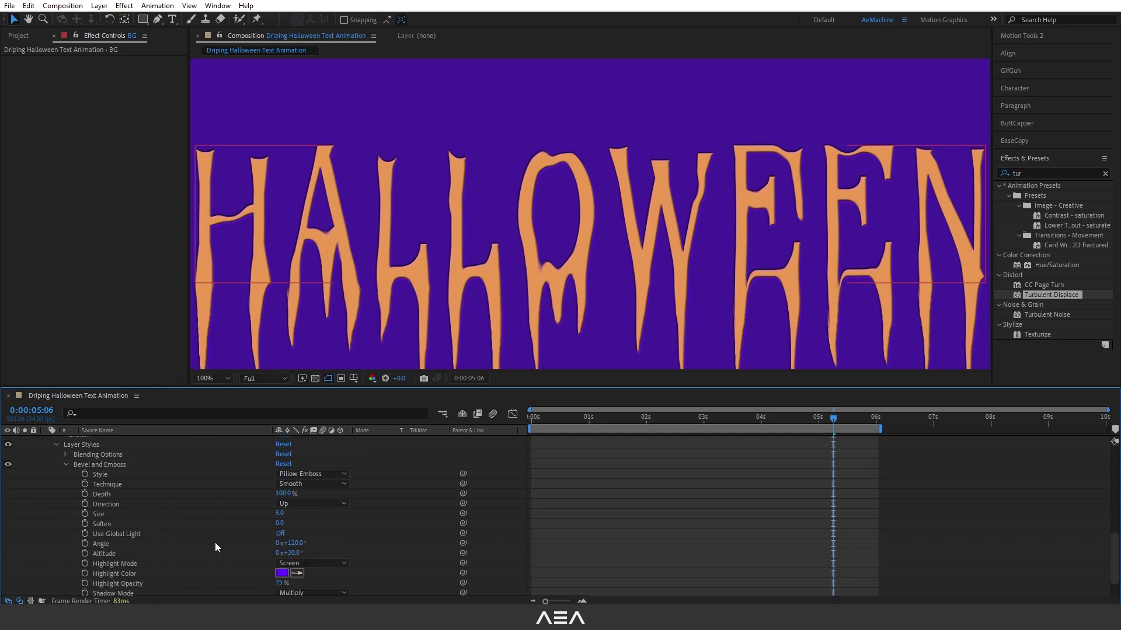
scroll(234, 548, down, 1)
click(282, 544)
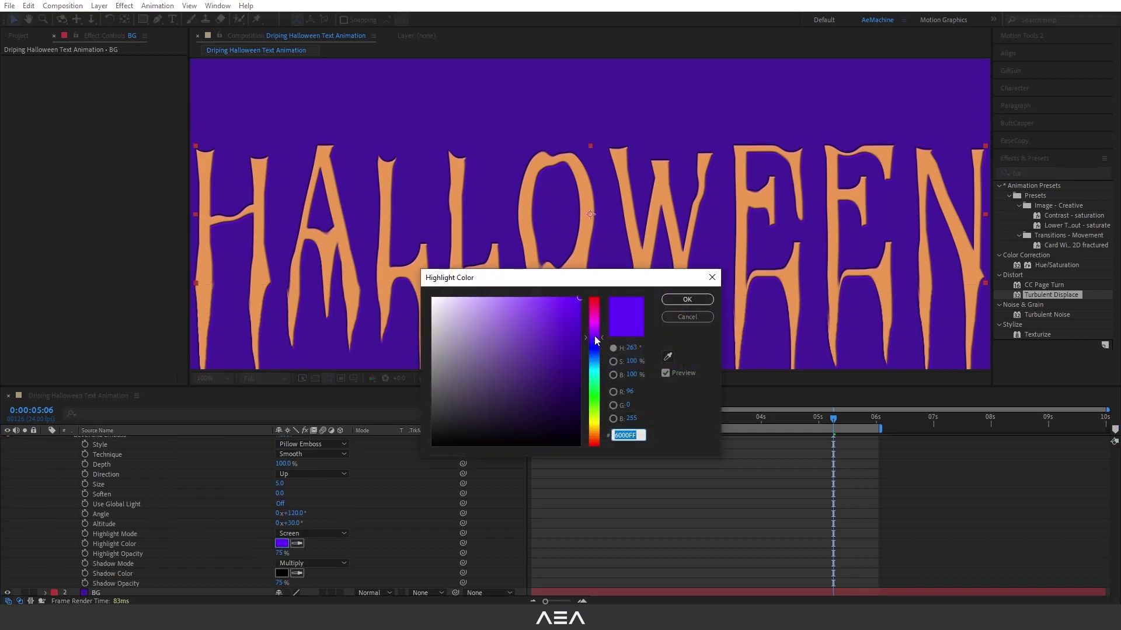
drag(594, 335, 597, 288)
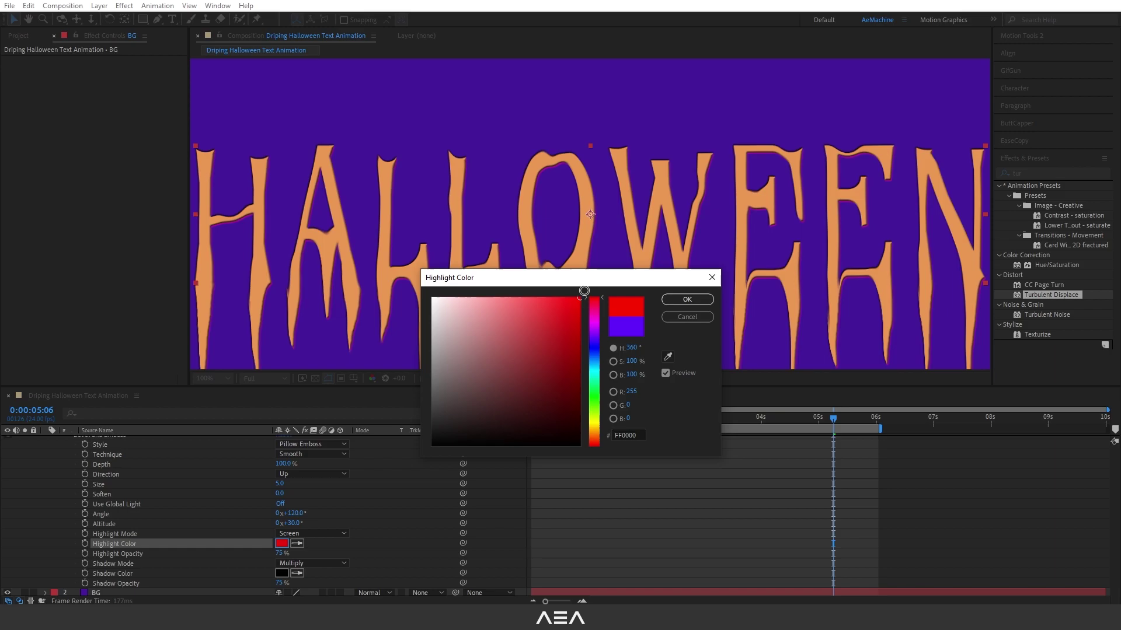
click(594, 313)
drag(594, 313, 594, 296)
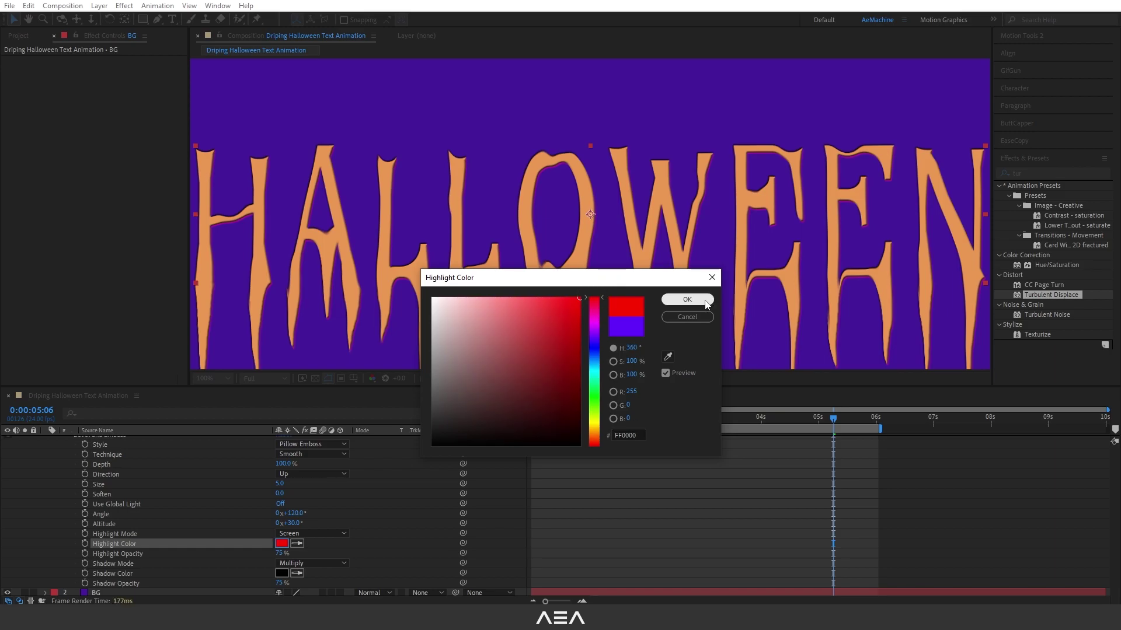
click(687, 299)
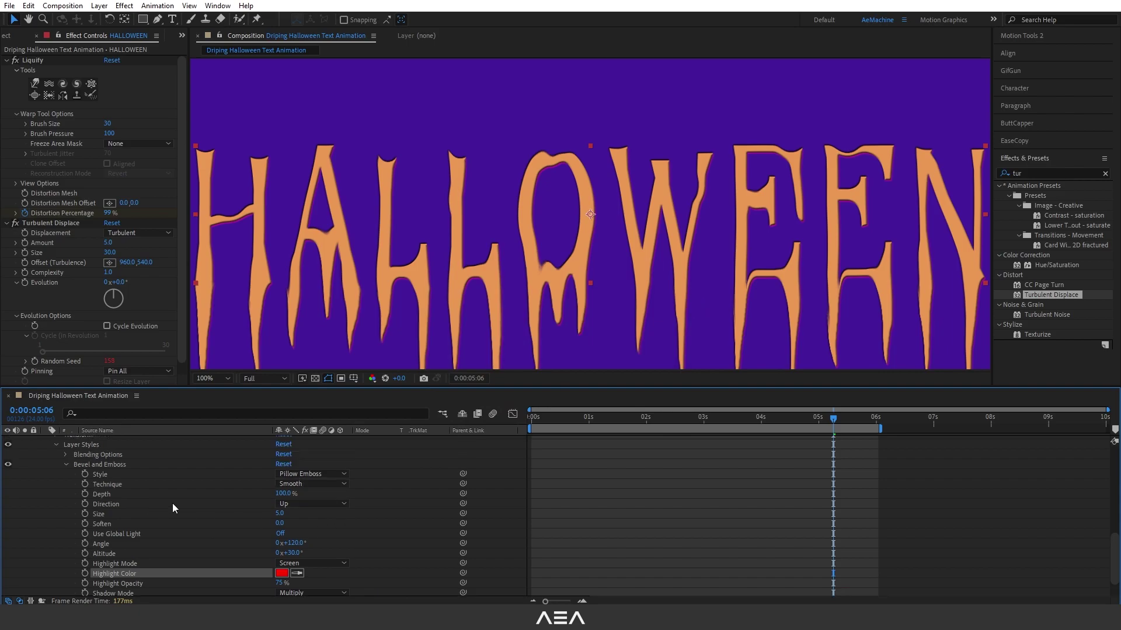
Step: Select the layer area between HALLOWEEN and the BG solid
click(283, 493)
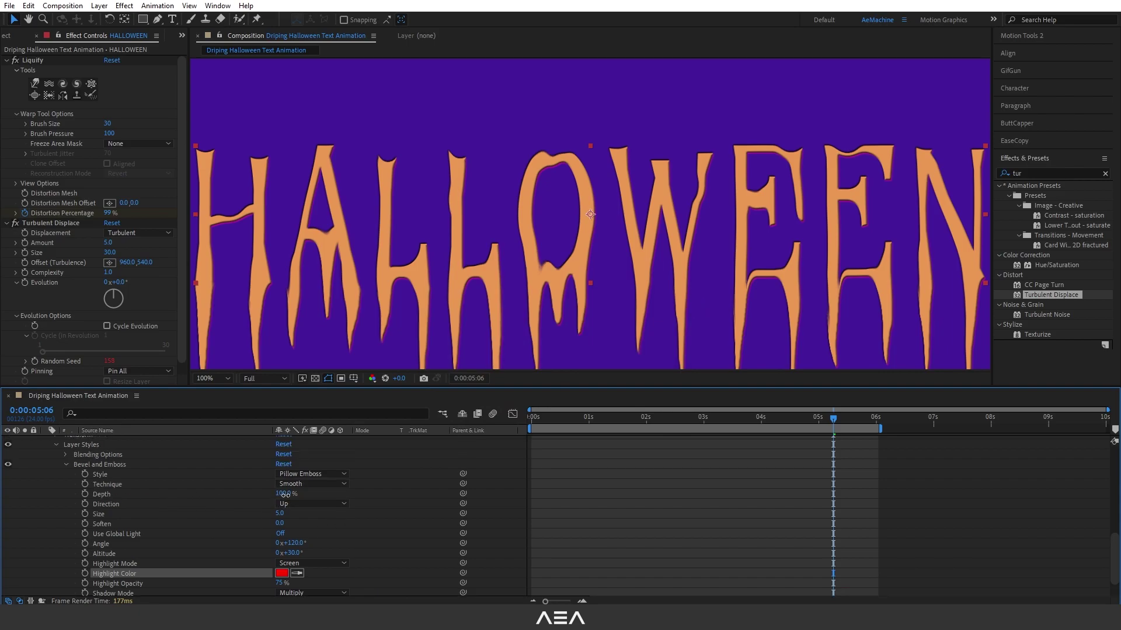